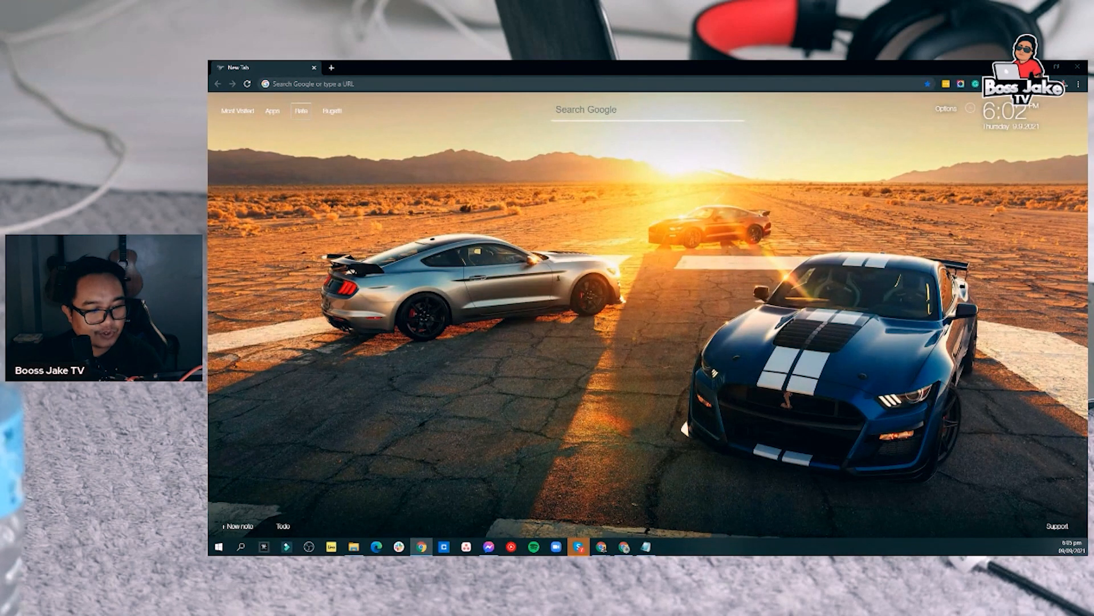
Open the original and finished Richest for 2021 graphics in Photos and arrange them side by side
left_click(354, 547)
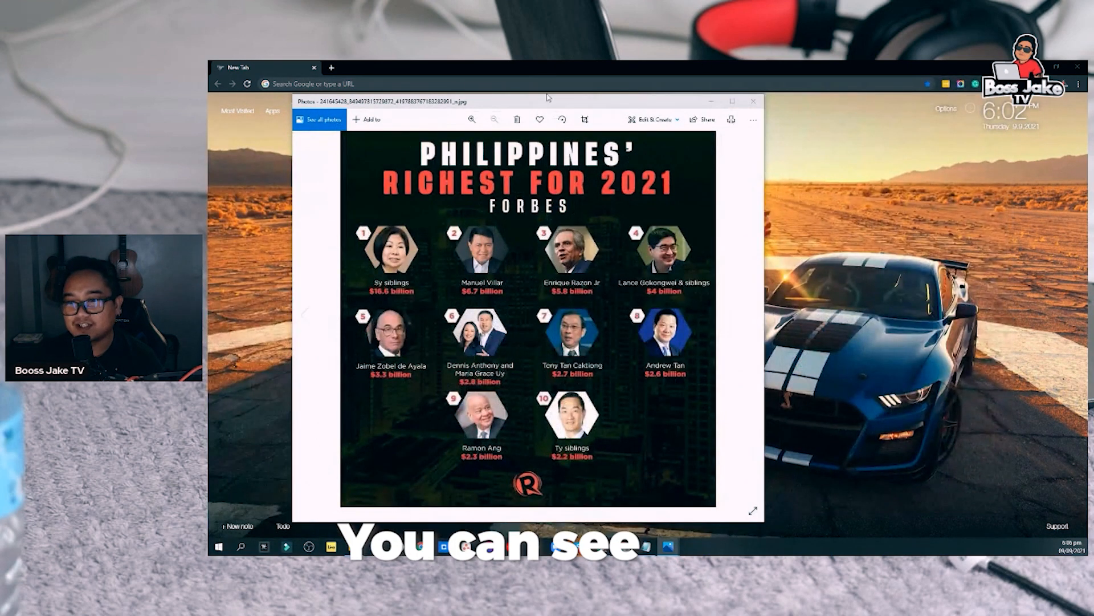
left_click_drag(555, 100, 749, 99)
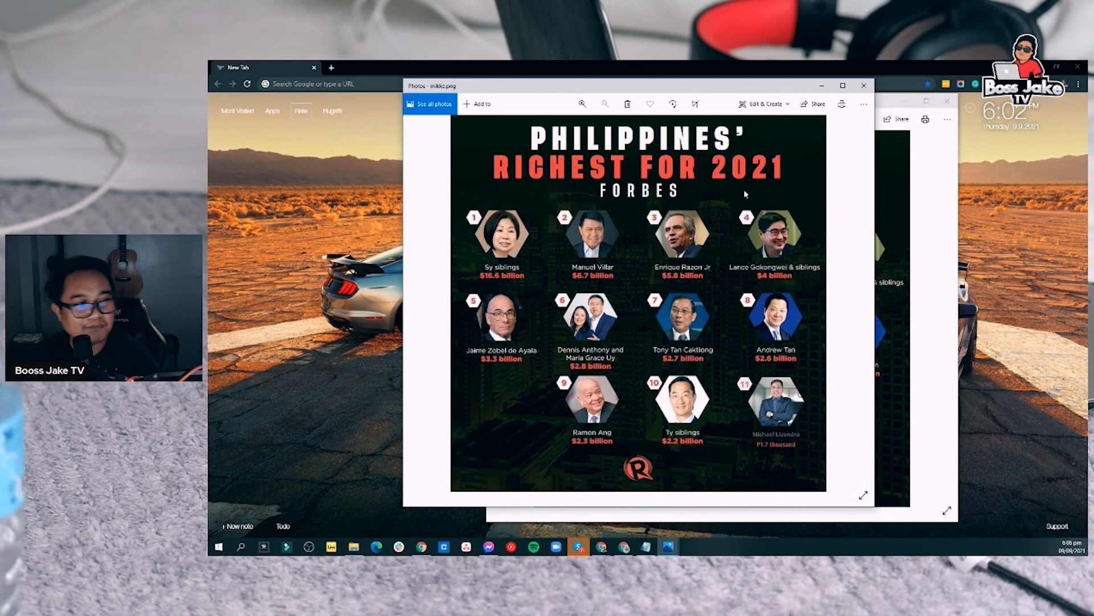
left_click_drag(751, 89, 678, 100)
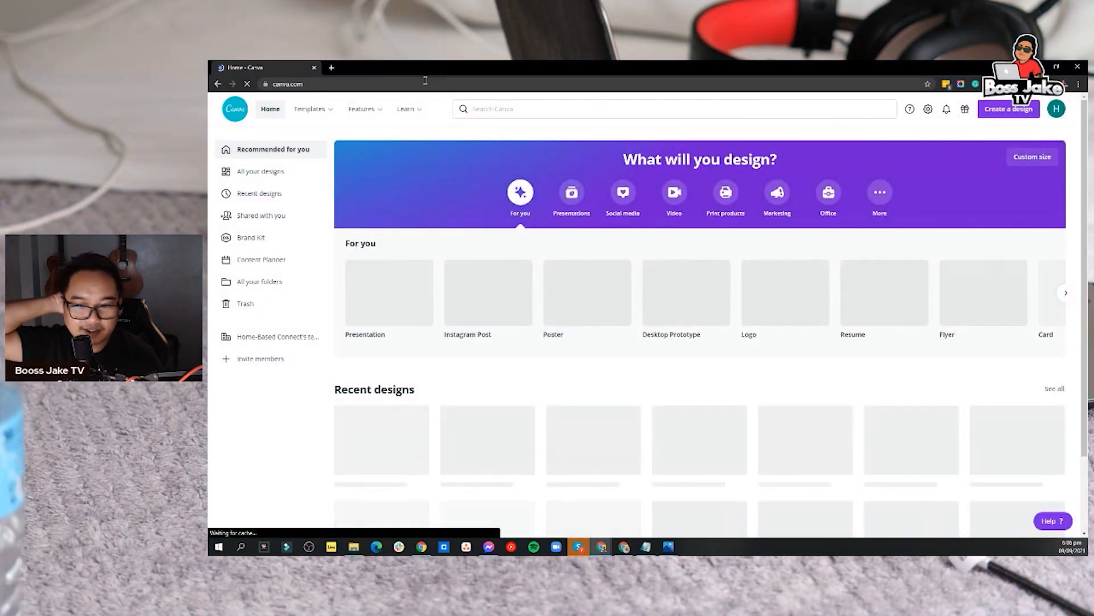
Upload the Philippines' Richest for 2021 graphic via Edit photo and open it as a 1080 × 1080 design
left_click(1009, 109)
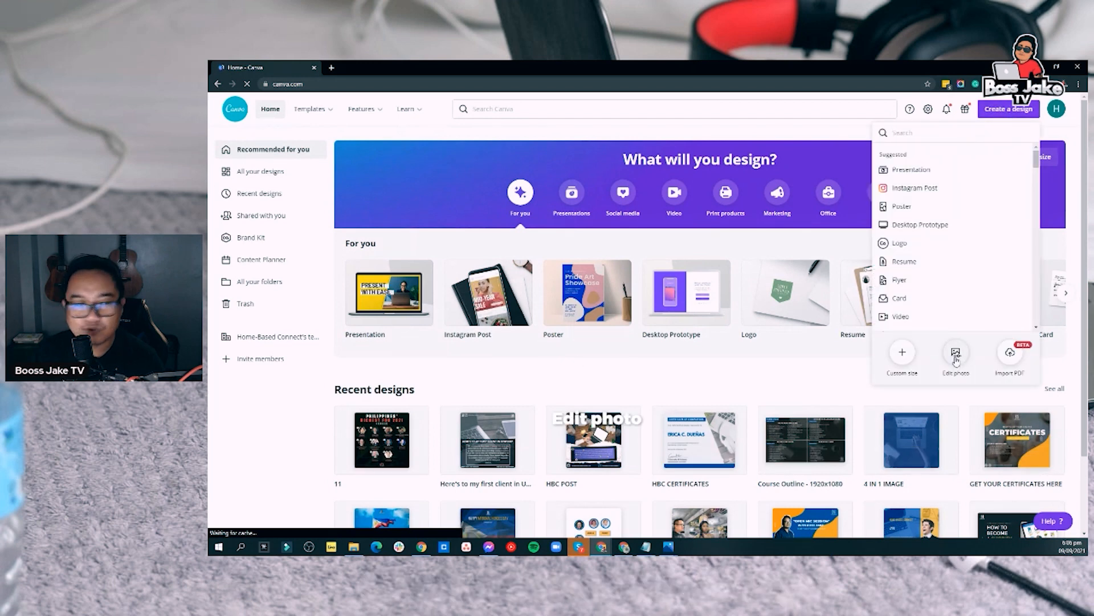
left_click(956, 349)
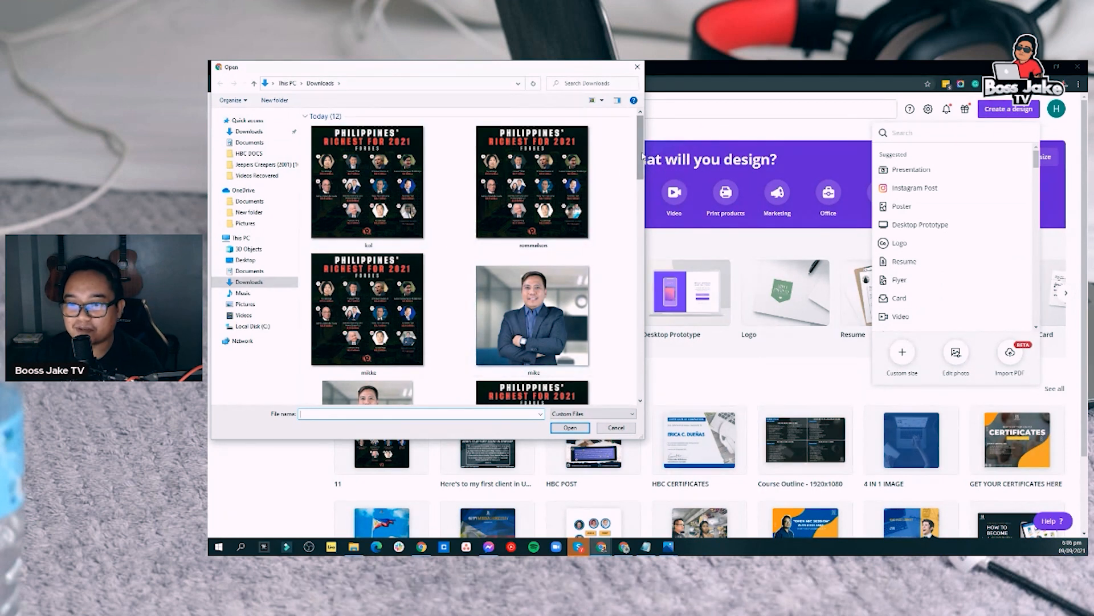
left_click_drag(641, 166, 642, 228)
left_click(368, 245)
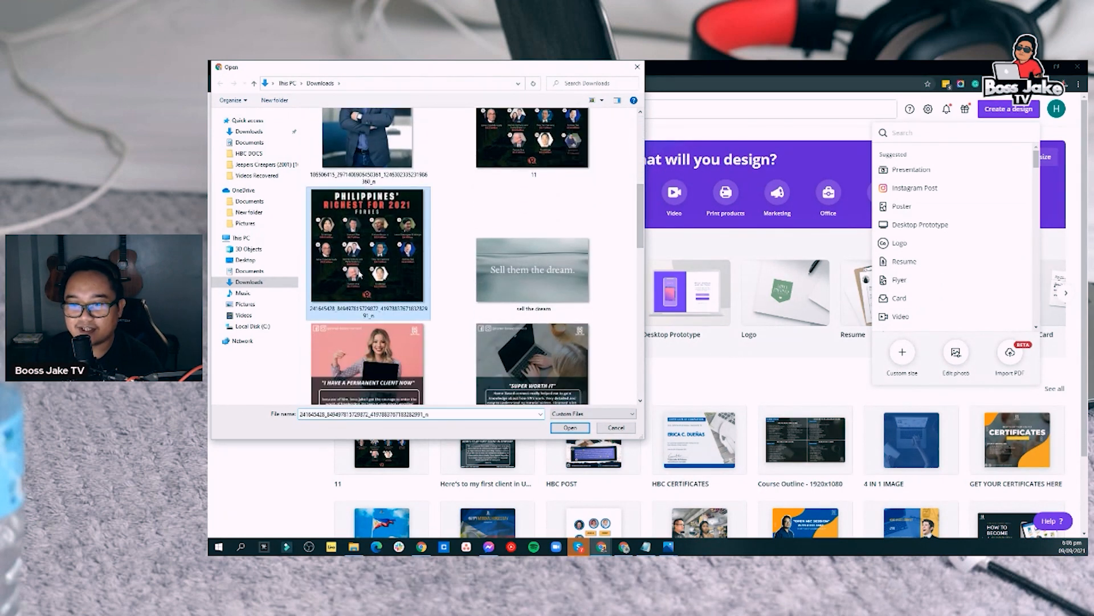
left_click(576, 429)
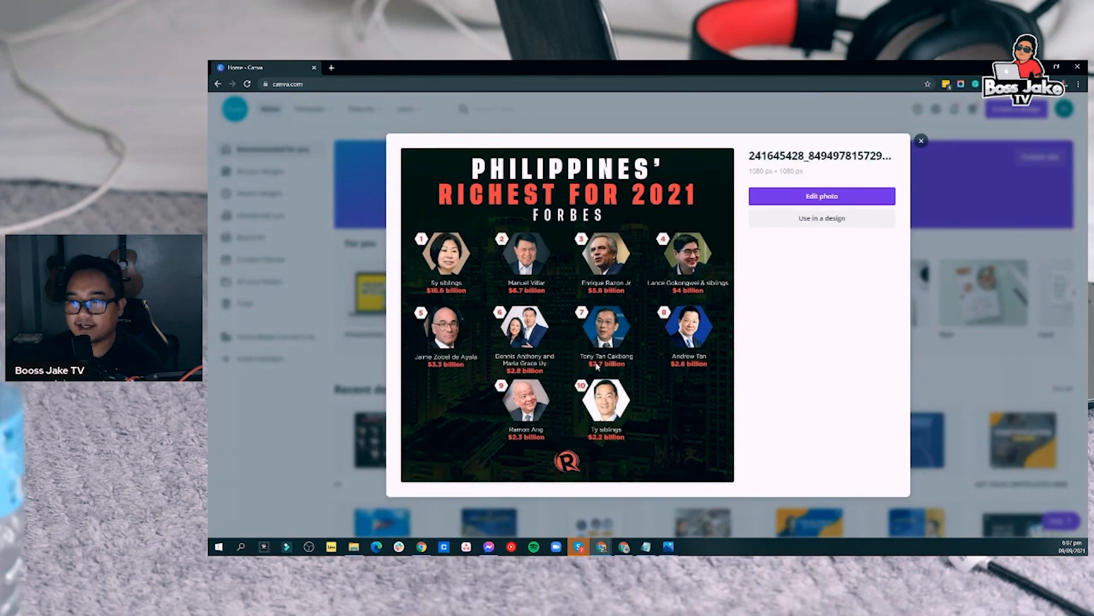
left_click(822, 196)
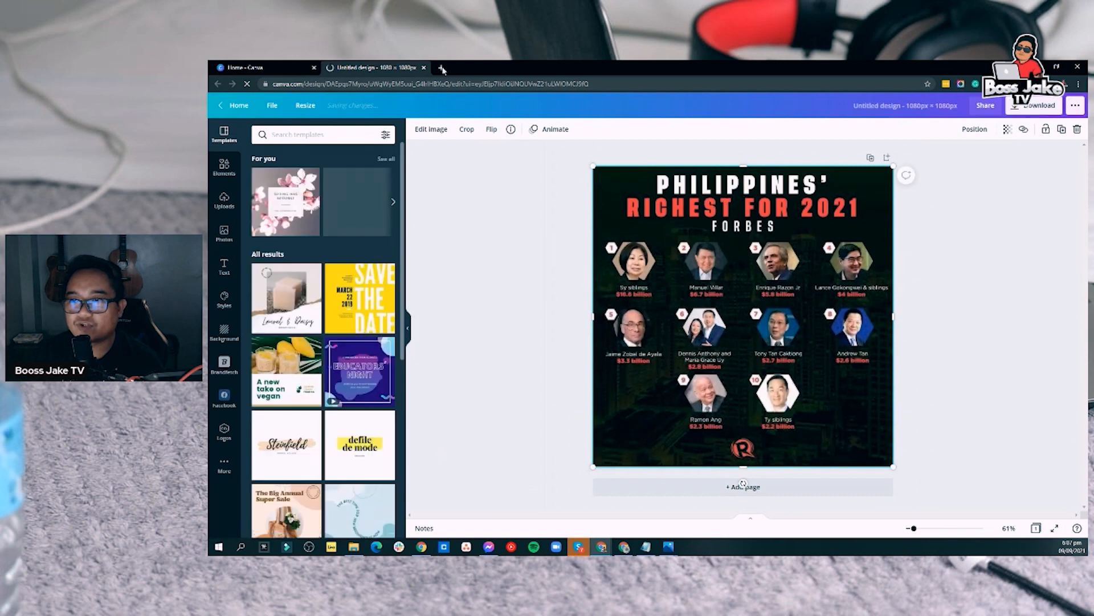
left_click(1000, 232)
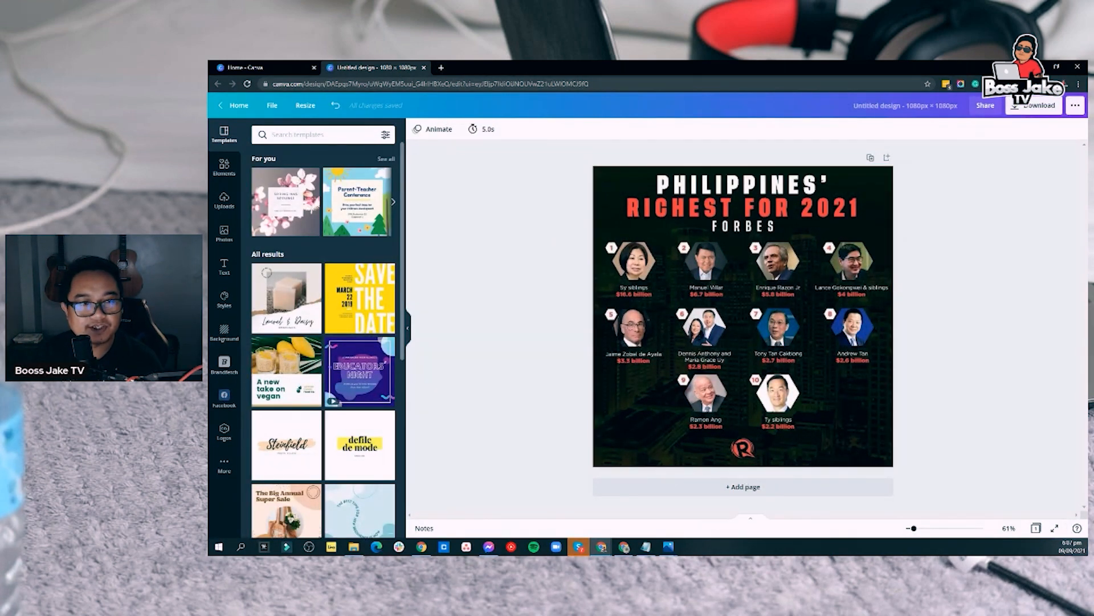
left_click_drag(208, 137, 114, 109)
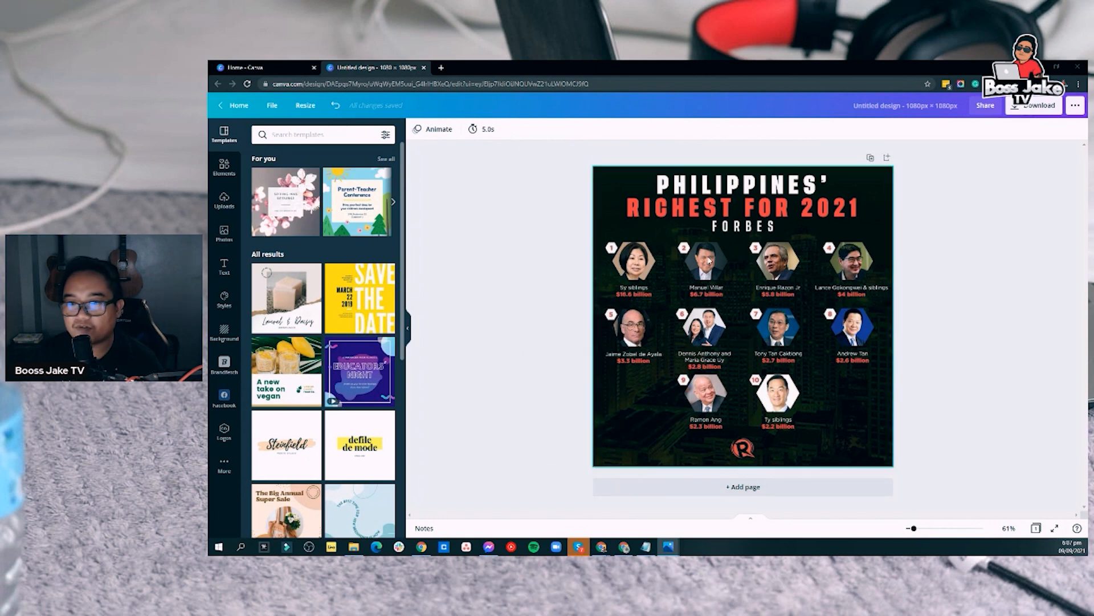
Open the Elements panel and scroll to its Frames section
left_click(224, 169)
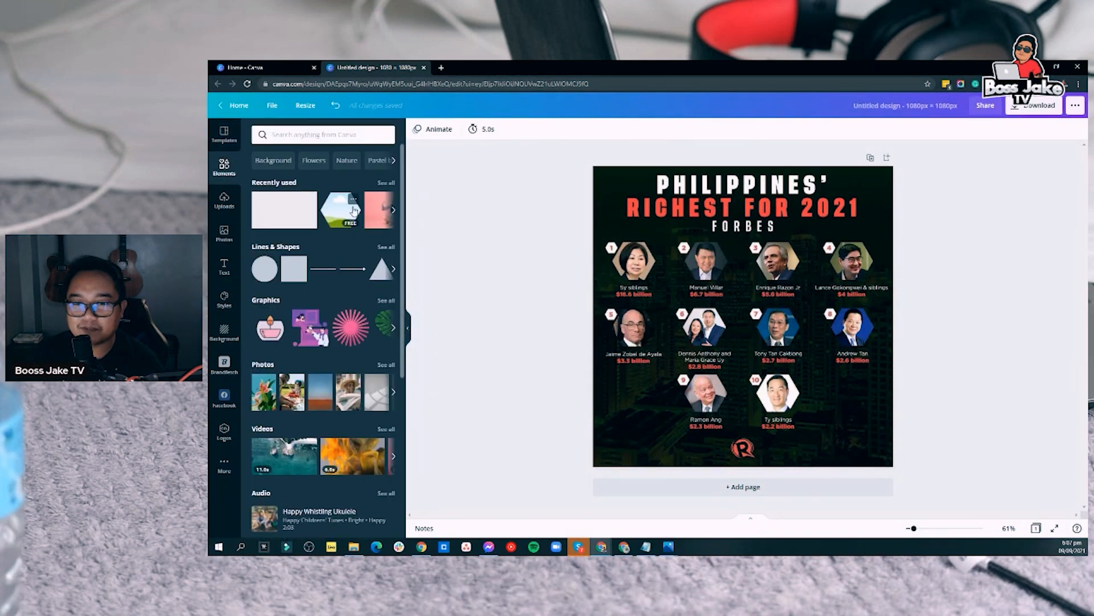
scroll(347, 251, "down", 2)
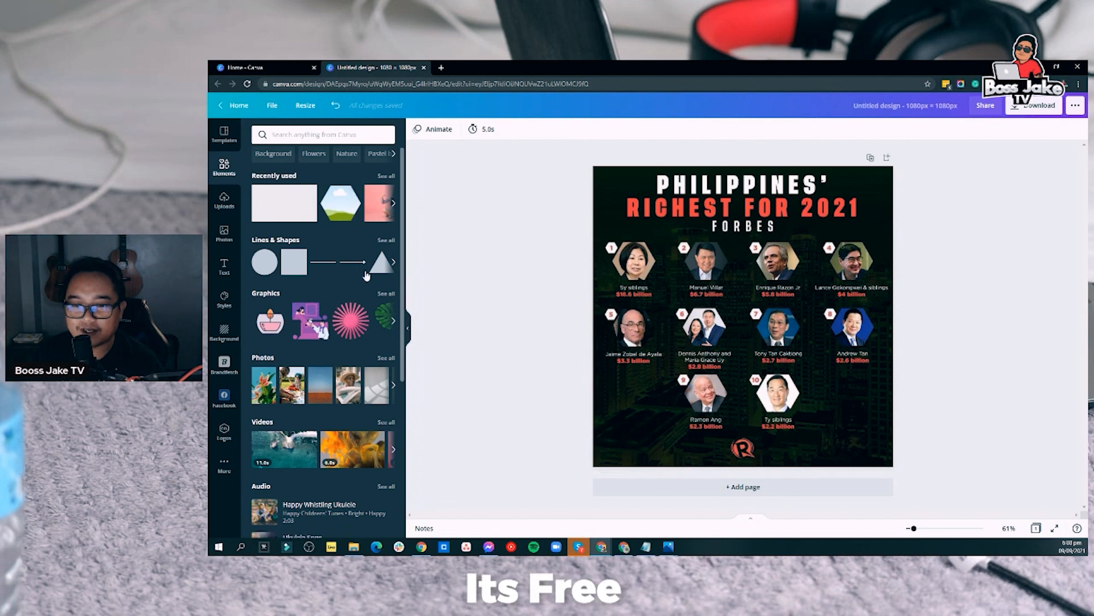
scroll(340, 228, "up", 2)
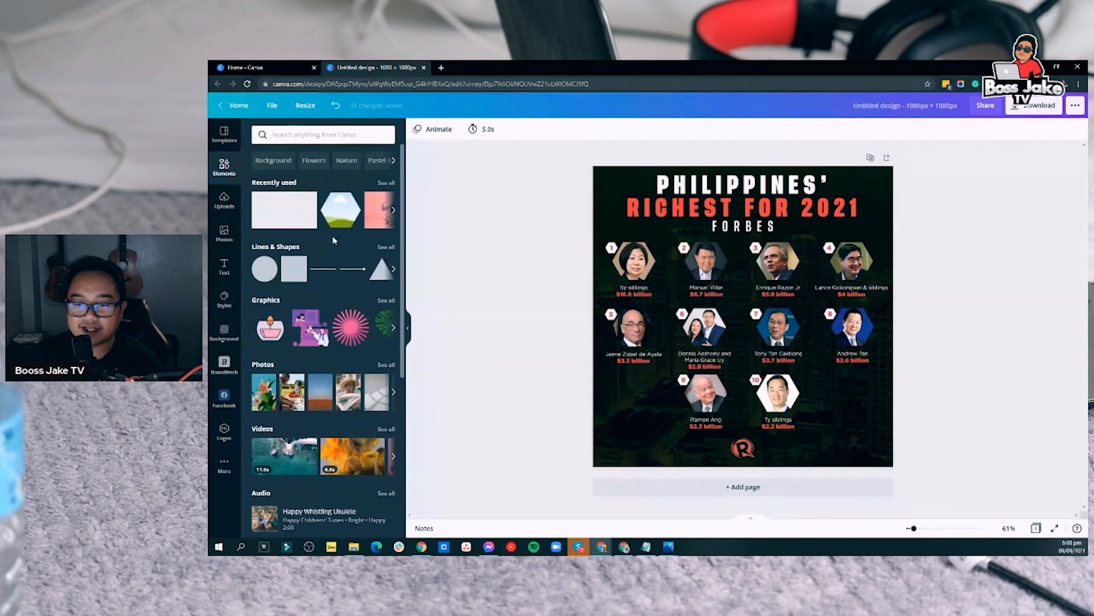
scroll(336, 242, "down", 5)
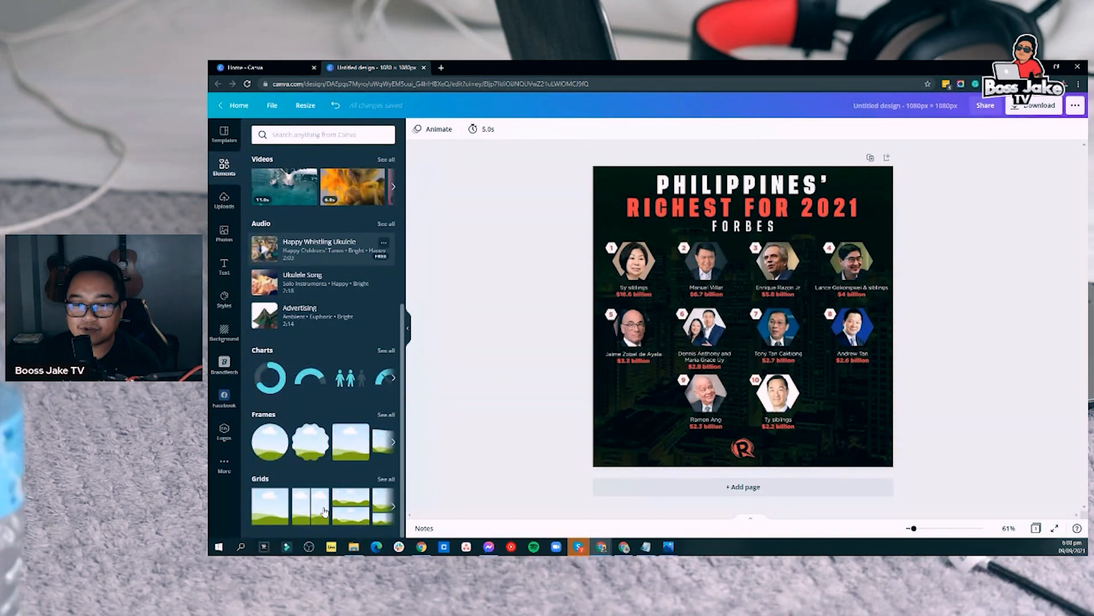
Show all frames and scroll down the list to the hexagon frame
left_click(386, 416)
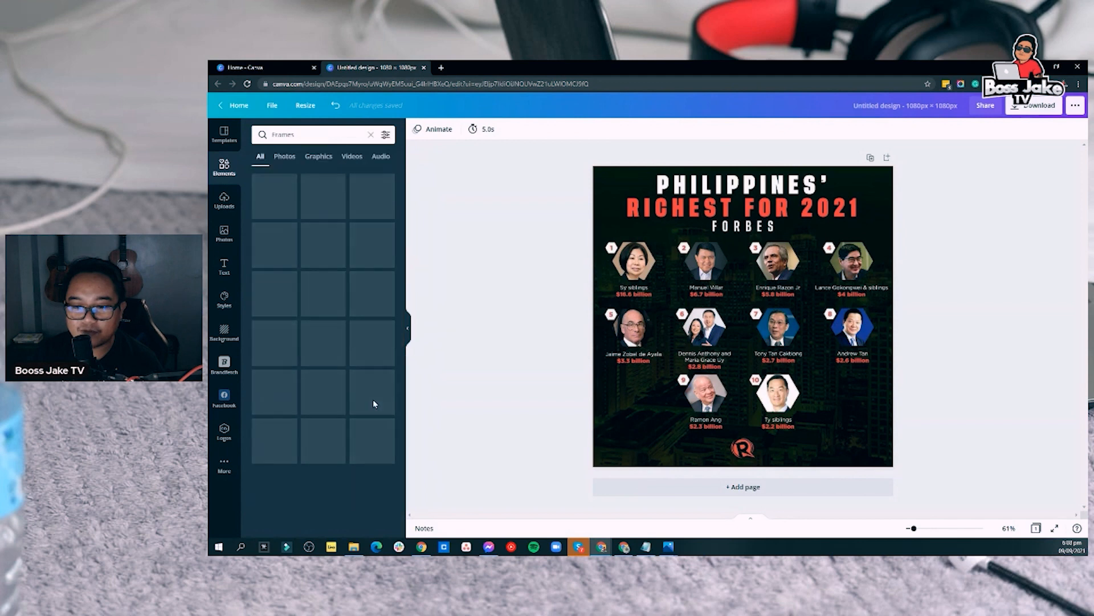
scroll(365, 342, "down", 3)
scroll(358, 323, "down", 6)
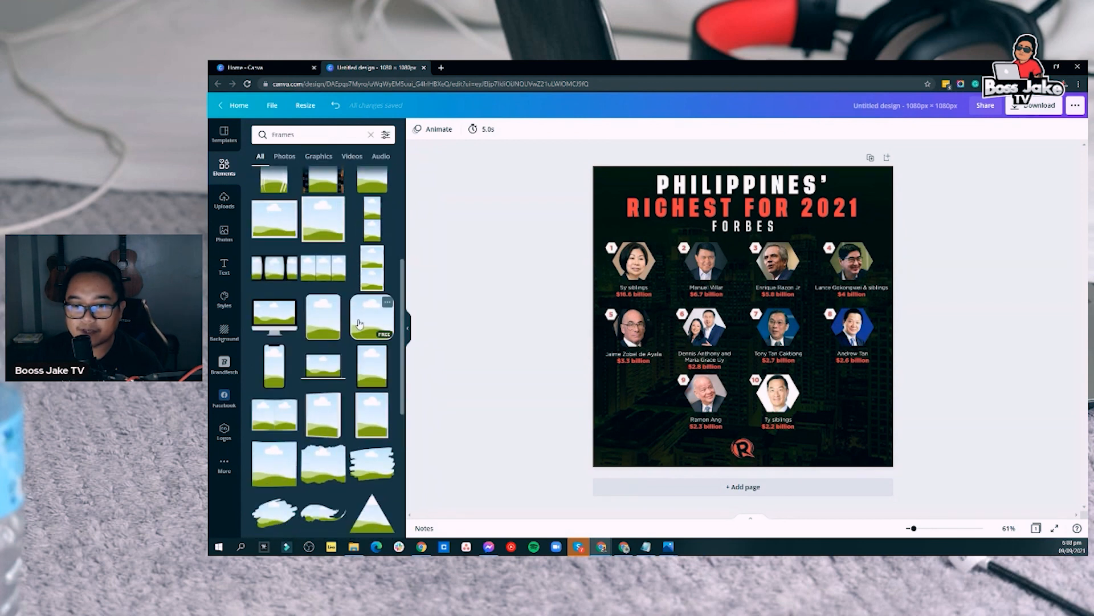
scroll(359, 324, "down", 1)
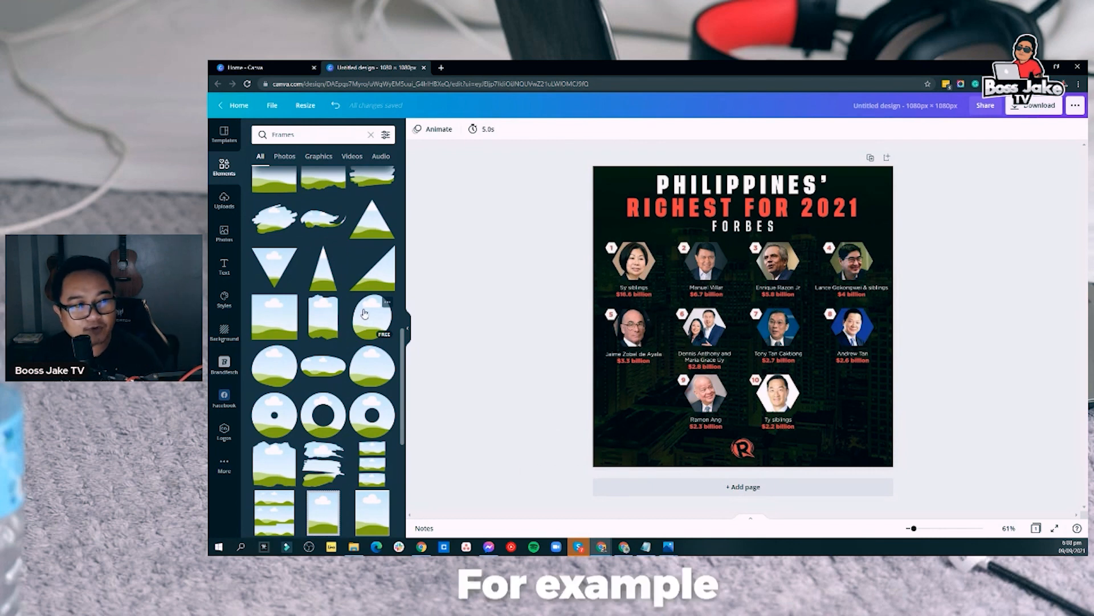
scroll(362, 316, "down", 1)
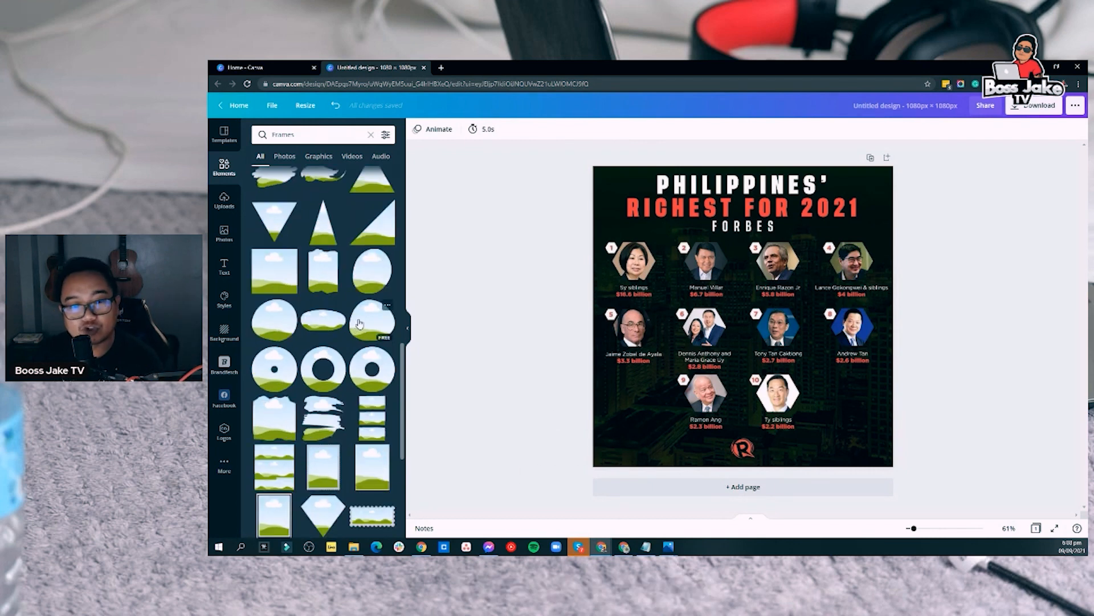
scroll(360, 323, "down", 3)
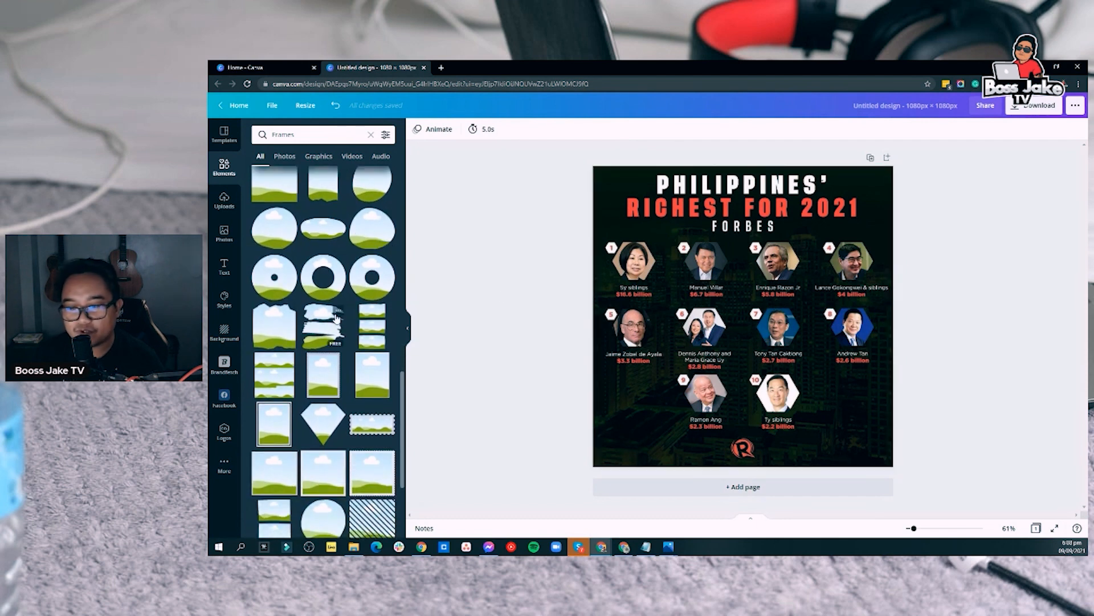
scroll(339, 318, "down", 1)
scroll(354, 319, "down", 1)
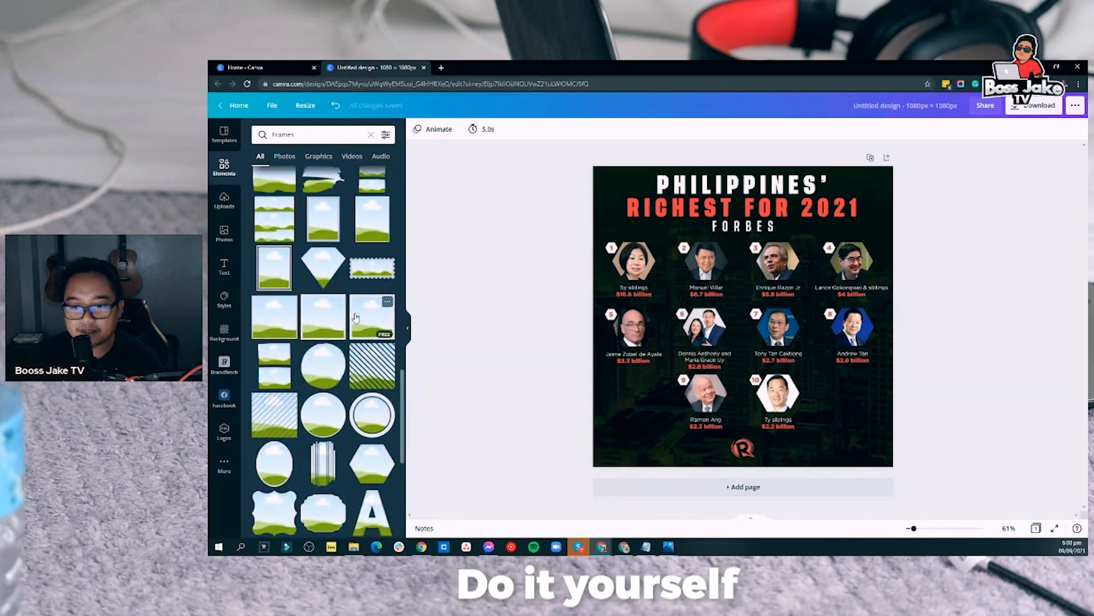
scroll(372, 319, "down", 2)
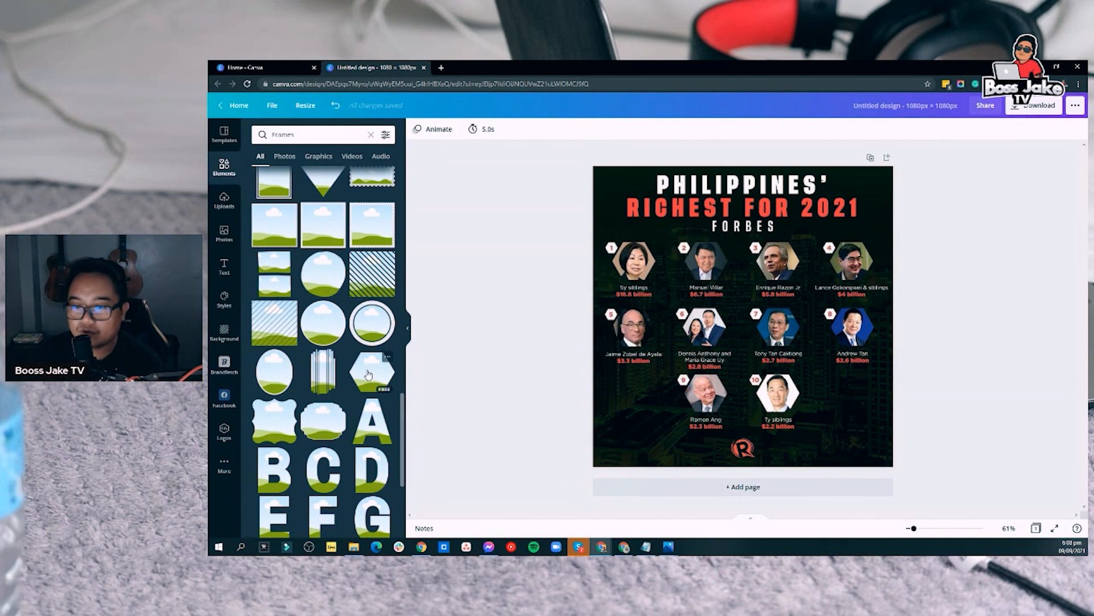
Add the hexagon frame, sized to match the others, in the empty 11th slot beside the Ty siblings entry
left_click(367, 374)
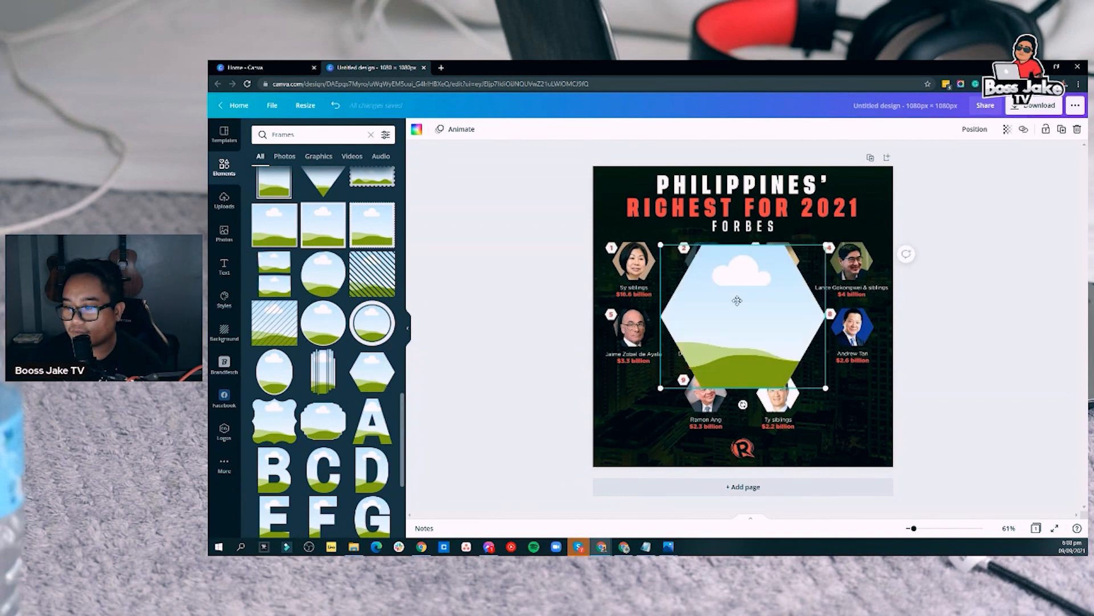
left_click_drag(737, 300, 820, 352)
left_click_drag(745, 297, 819, 362)
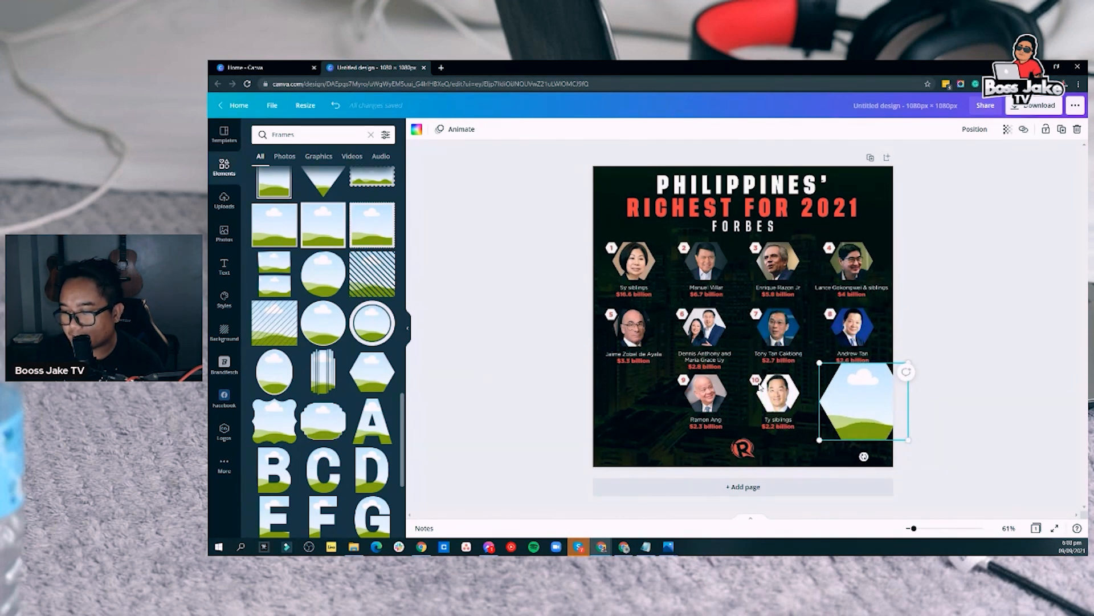
left_click_drag(825, 367, 854, 388)
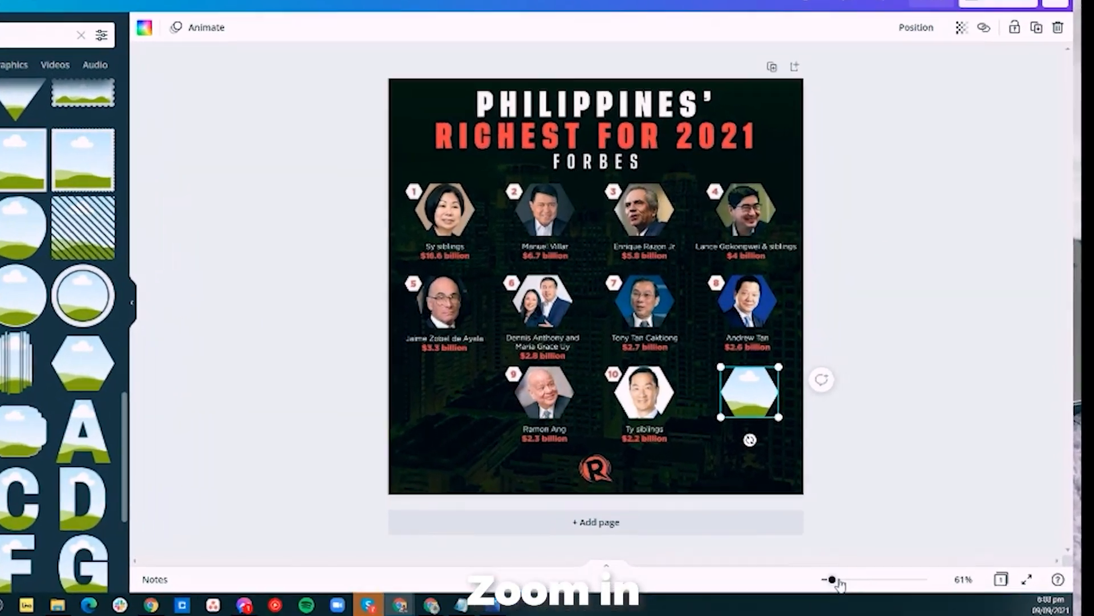
left_click_drag(914, 528, 920, 528)
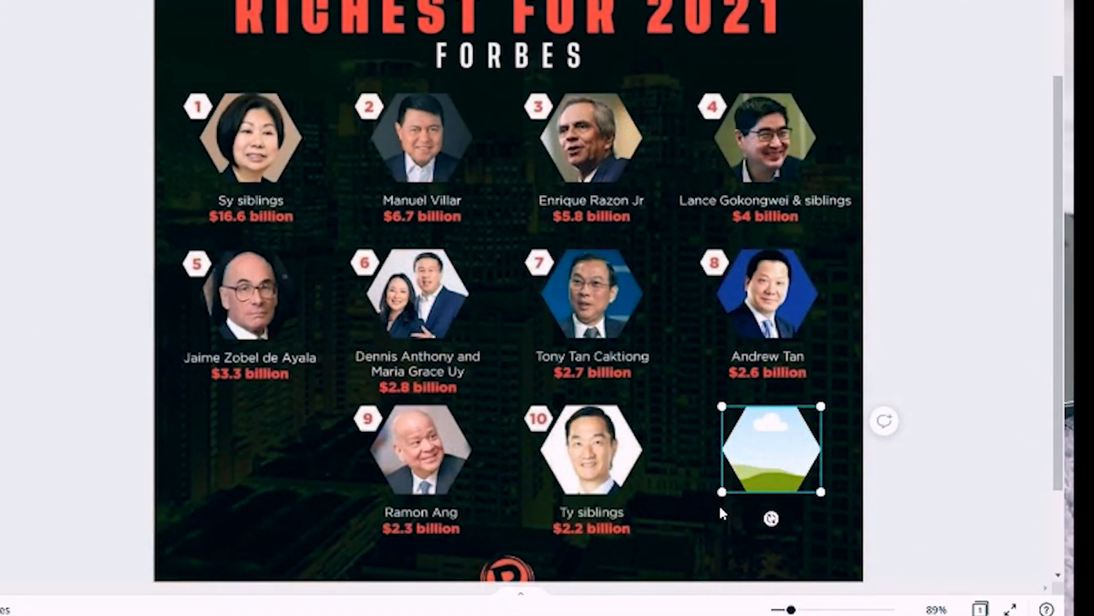
left_click_drag(723, 492, 719, 495)
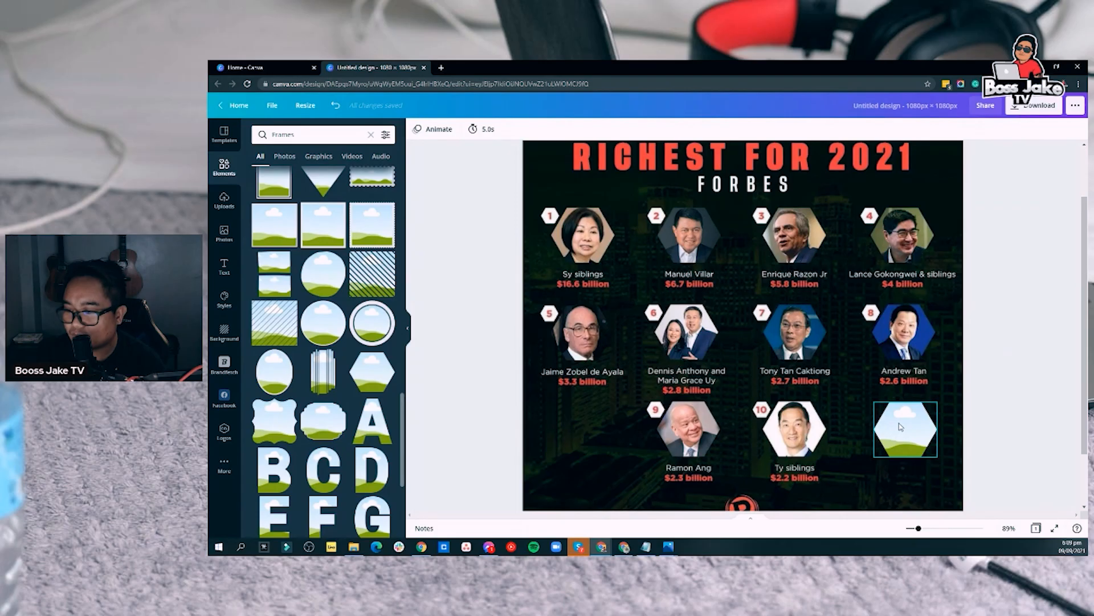
key("Escape")
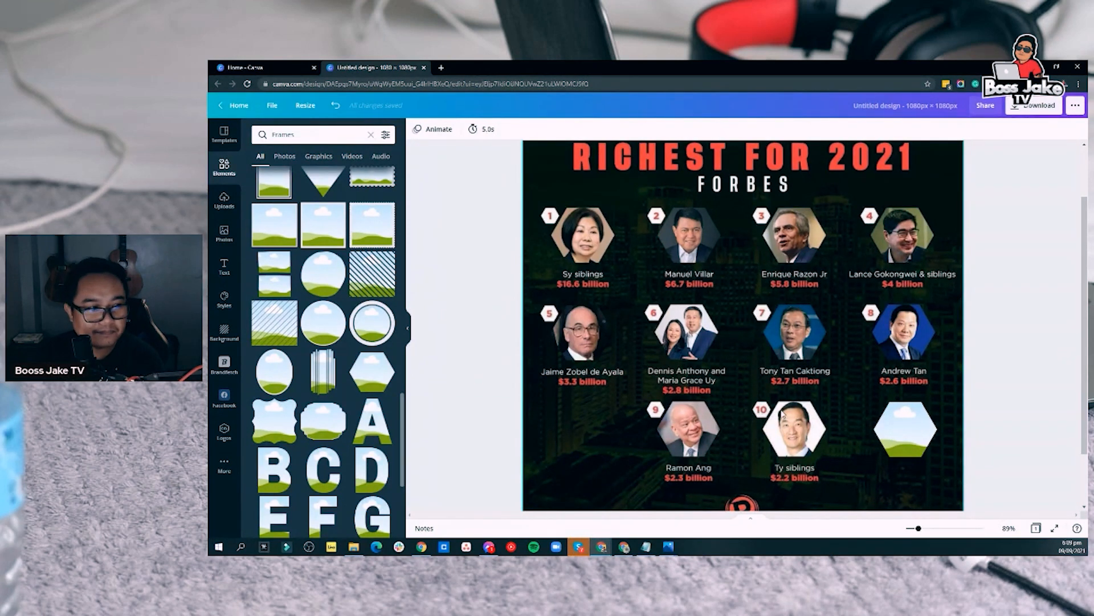
left_click(911, 424)
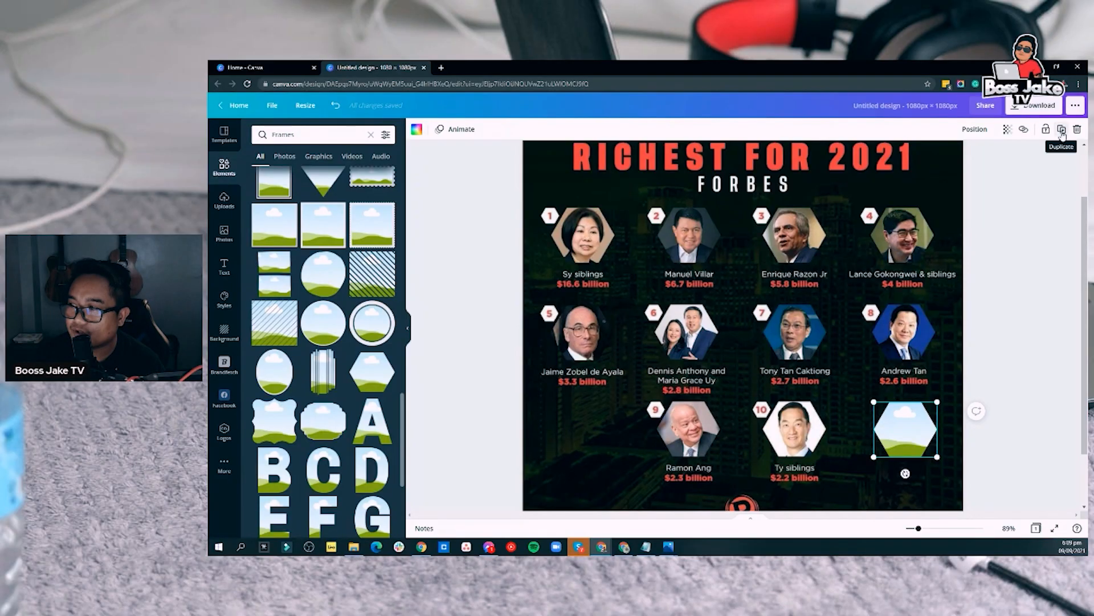
Duplicate the hexagon frame and shrink the copy into a badge at the big hexagon's top-left
left_click(1061, 130)
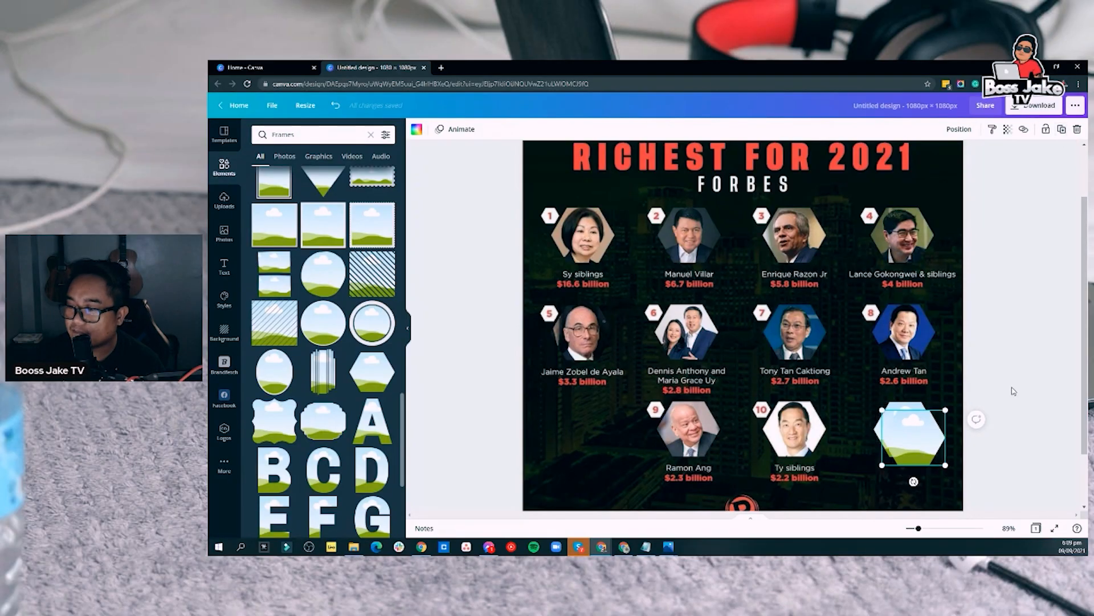
left_click_drag(948, 469, 907, 435)
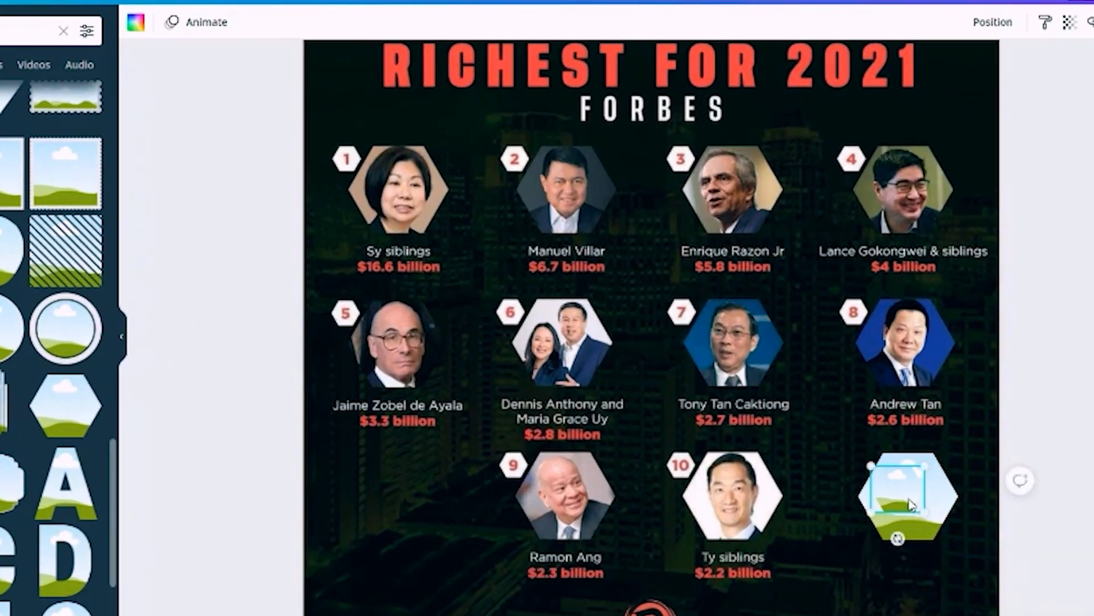
left_click_drag(910, 505, 888, 477)
left_click_drag(867, 460, 867, 461)
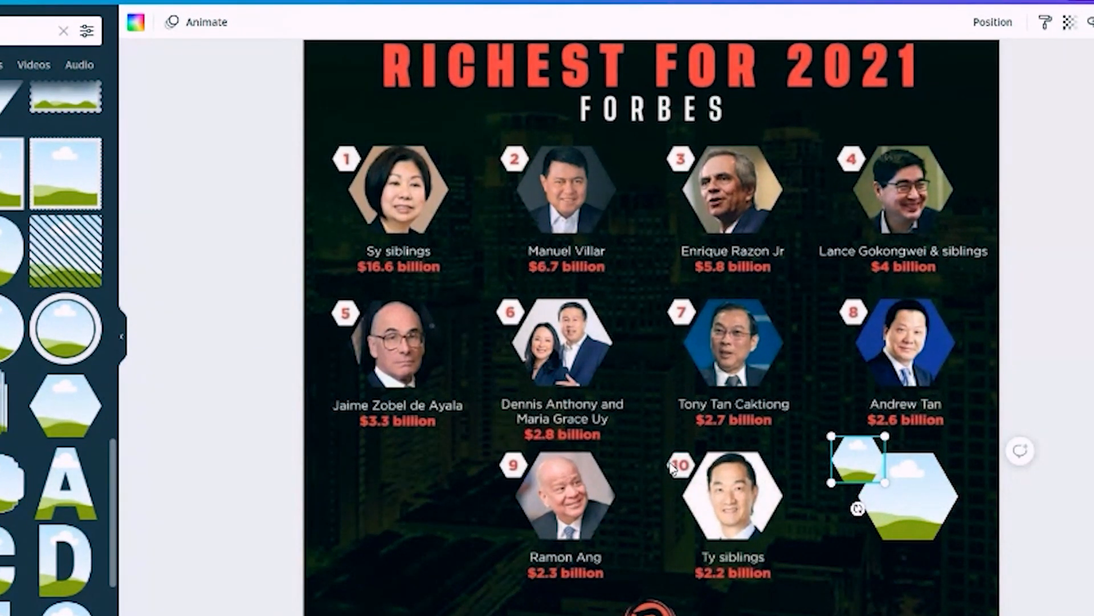
left_click_drag(884, 480, 859, 464)
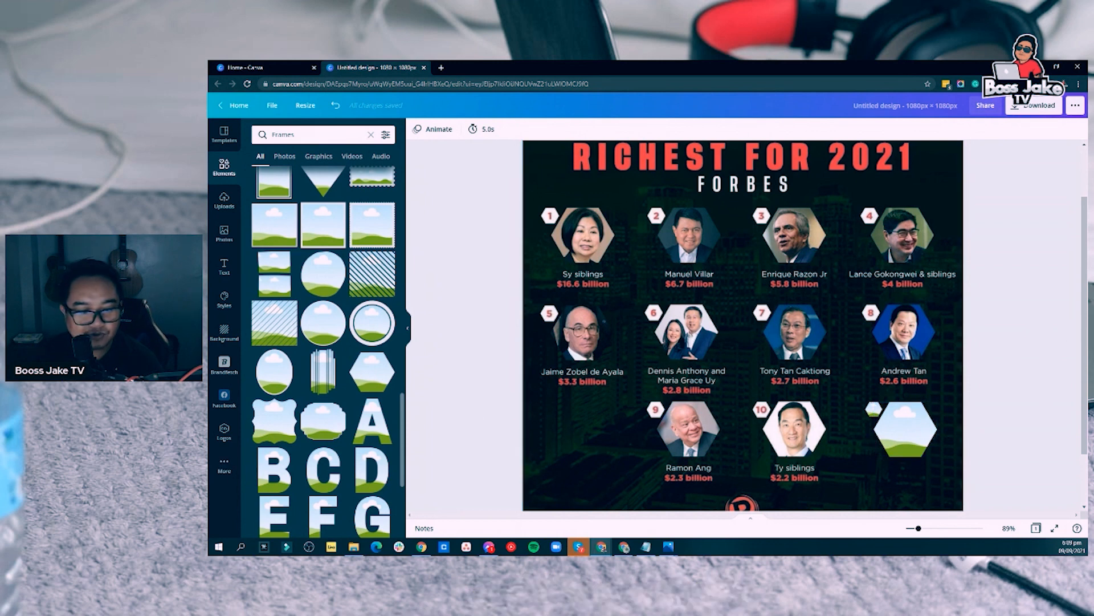
key("alt+Tab")
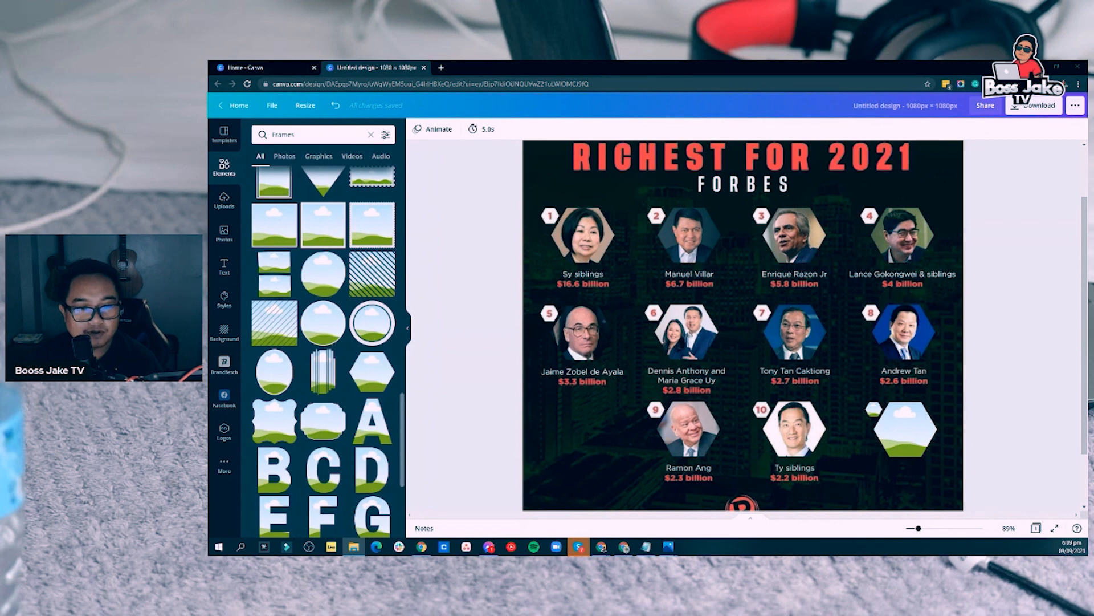
key("alt+Tab")
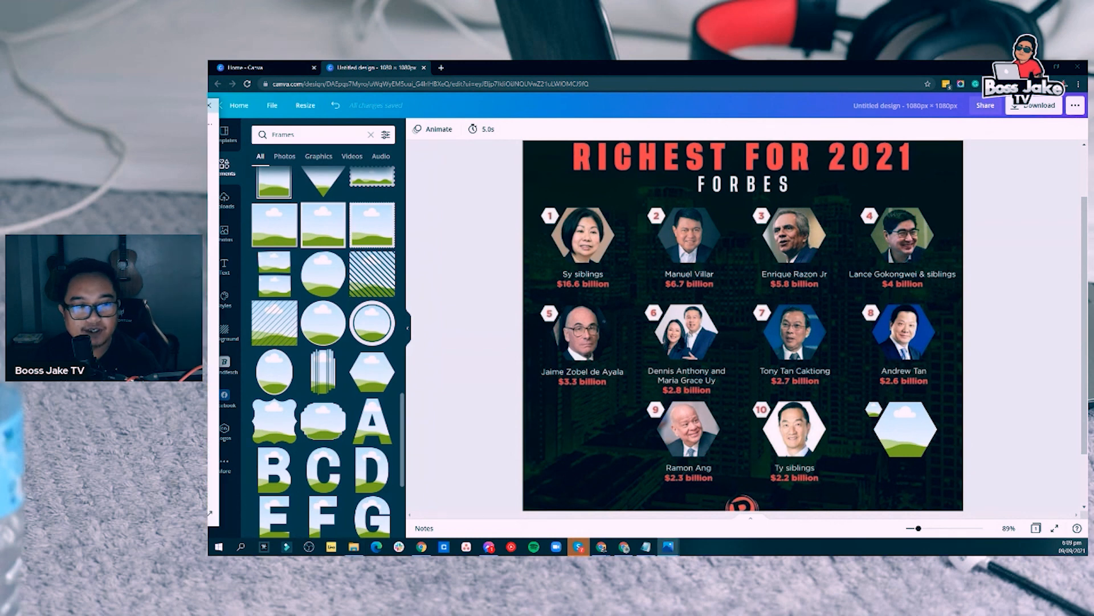
Drag the portrait photo from the Downloads folder into the 11th hexagon frame
left_click_drag(209, 104, 579, 115)
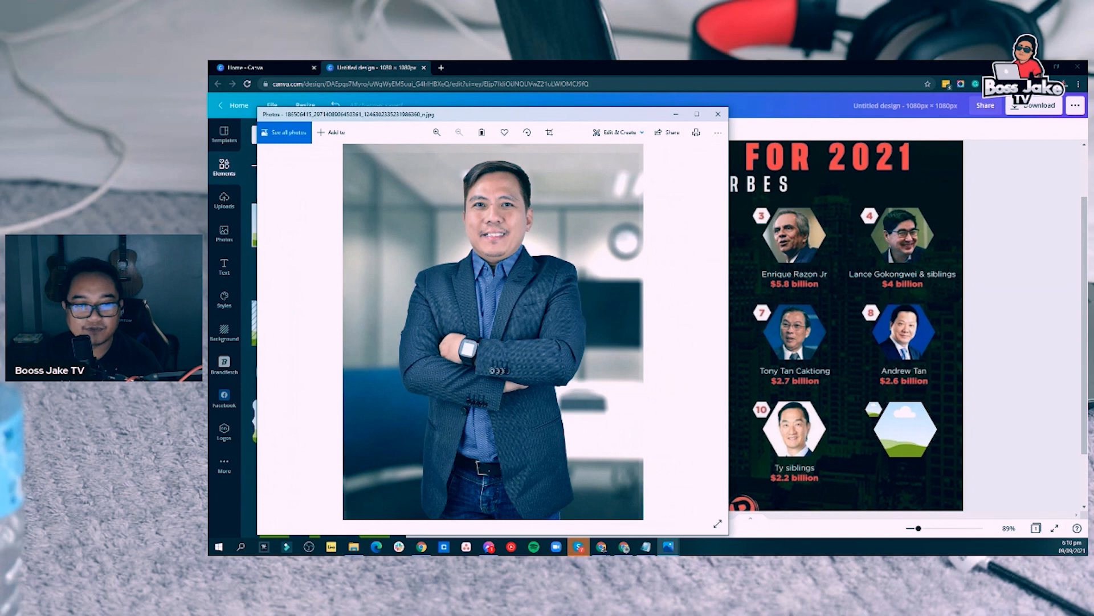
left_click_drag(210, 257, 638, 155)
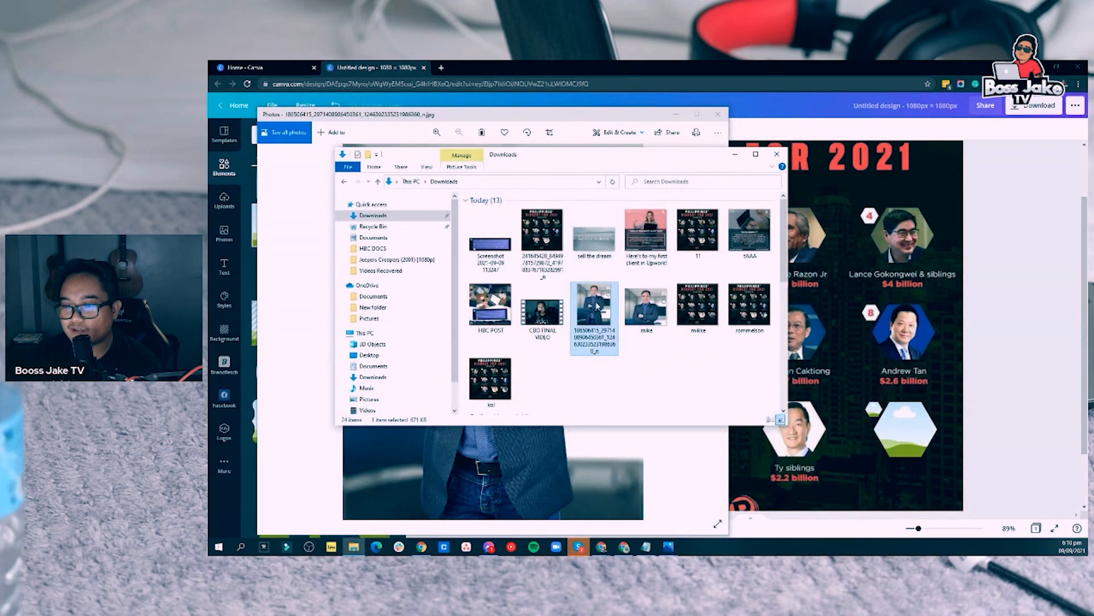
left_click_drag(597, 306, 905, 445)
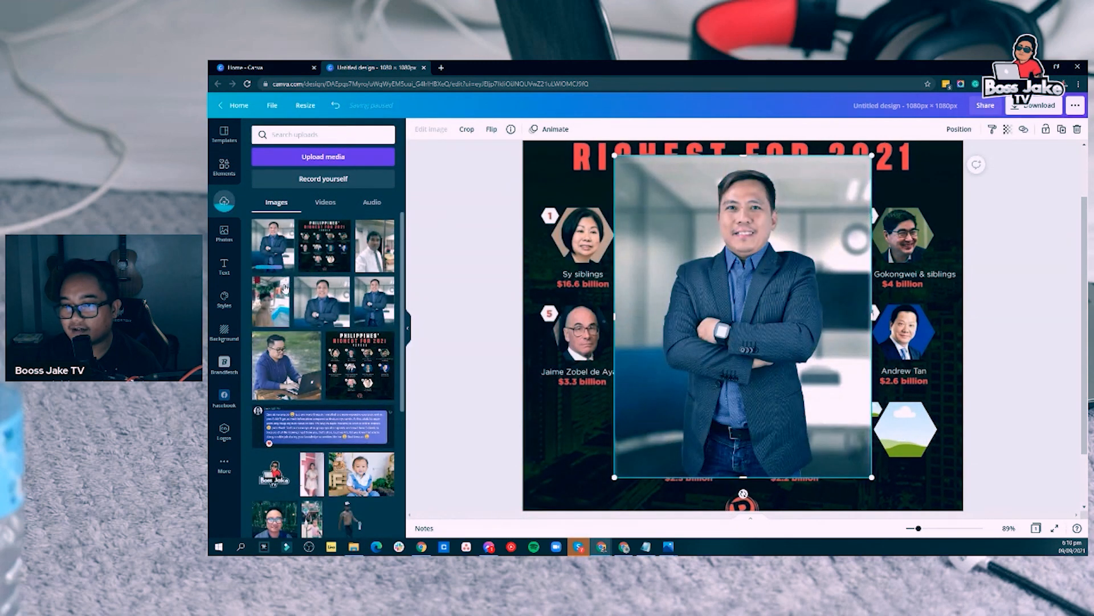
left_click_drag(734, 298, 907, 440)
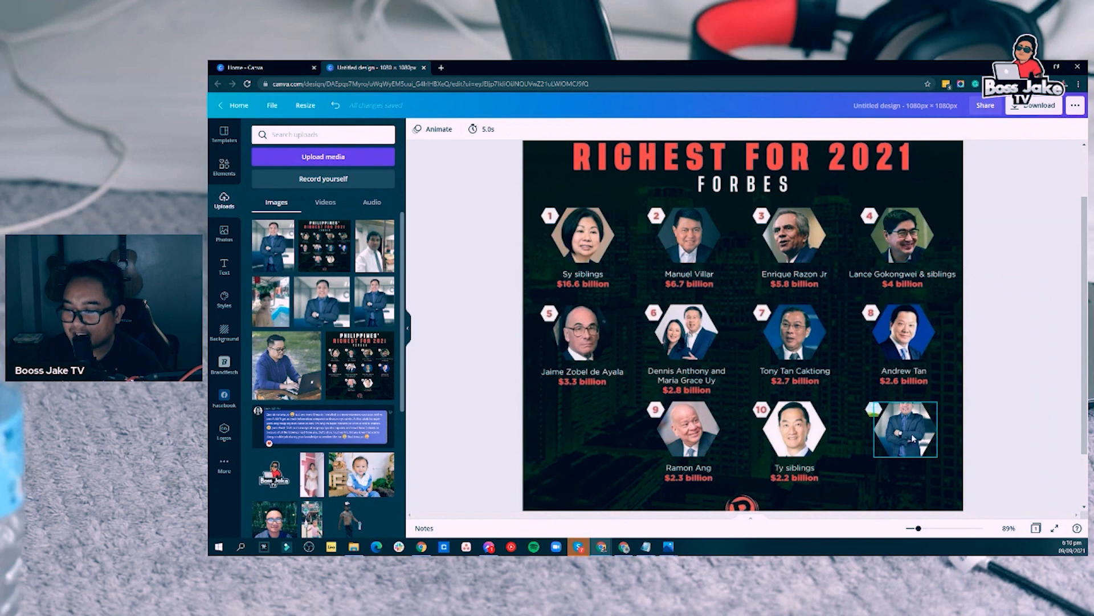
Preview the mike image from Downloads in Photos, then drag it onto the Canva page
left_click(907, 402)
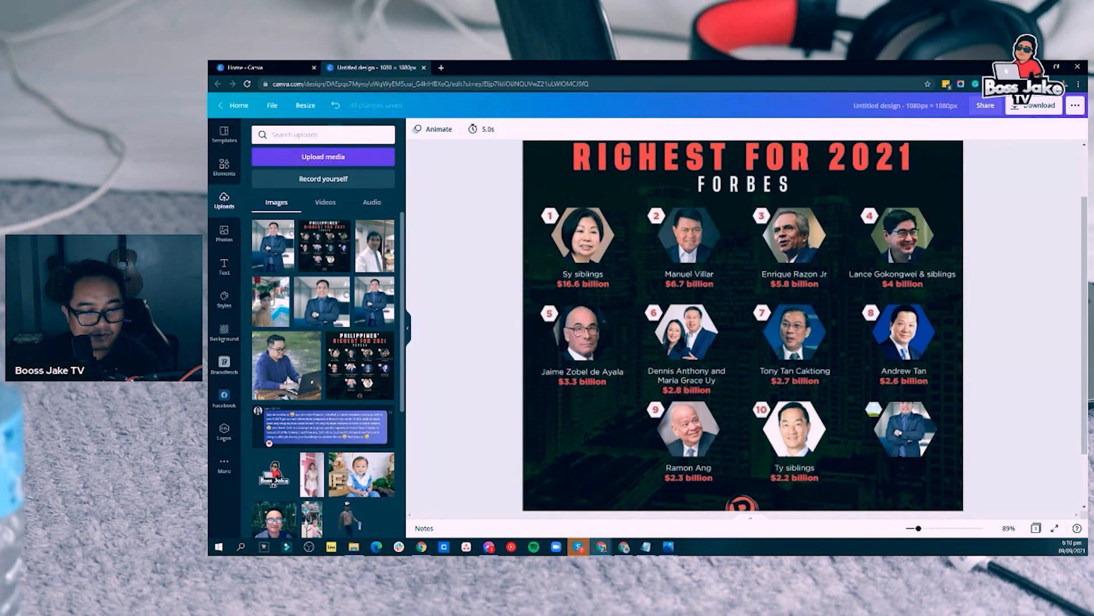
left_click(353, 546)
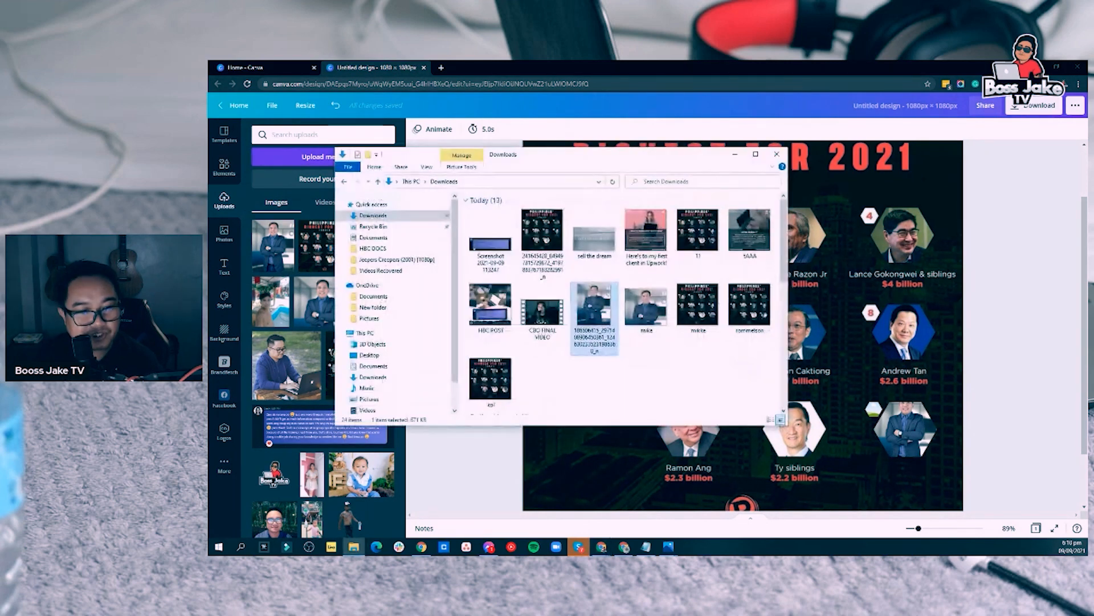
double_click(645, 309)
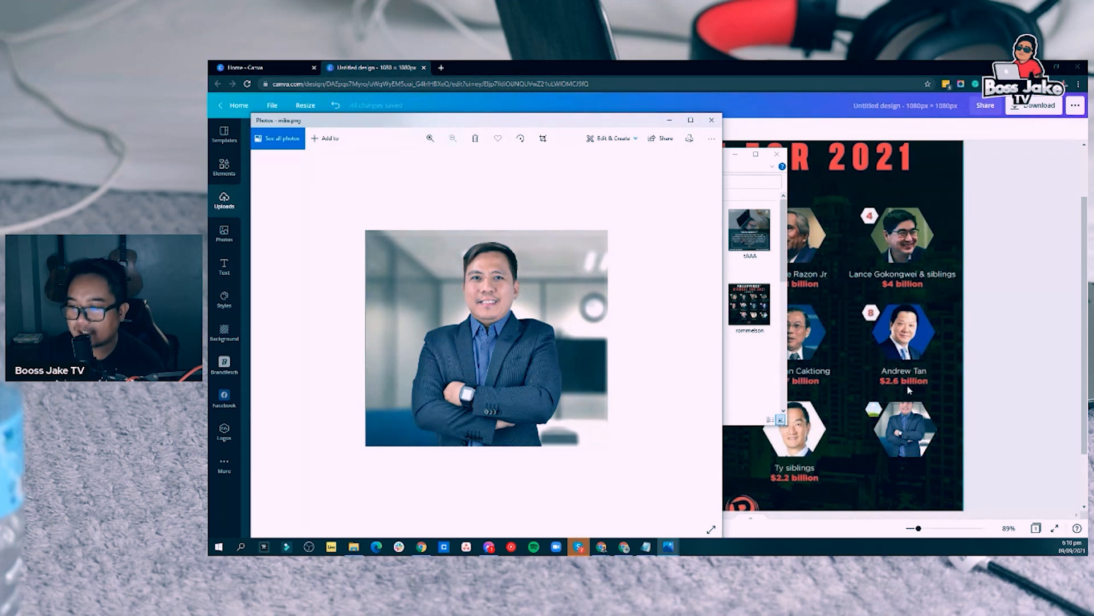
left_click(711, 120)
left_click_drag(665, 160, 207, 157)
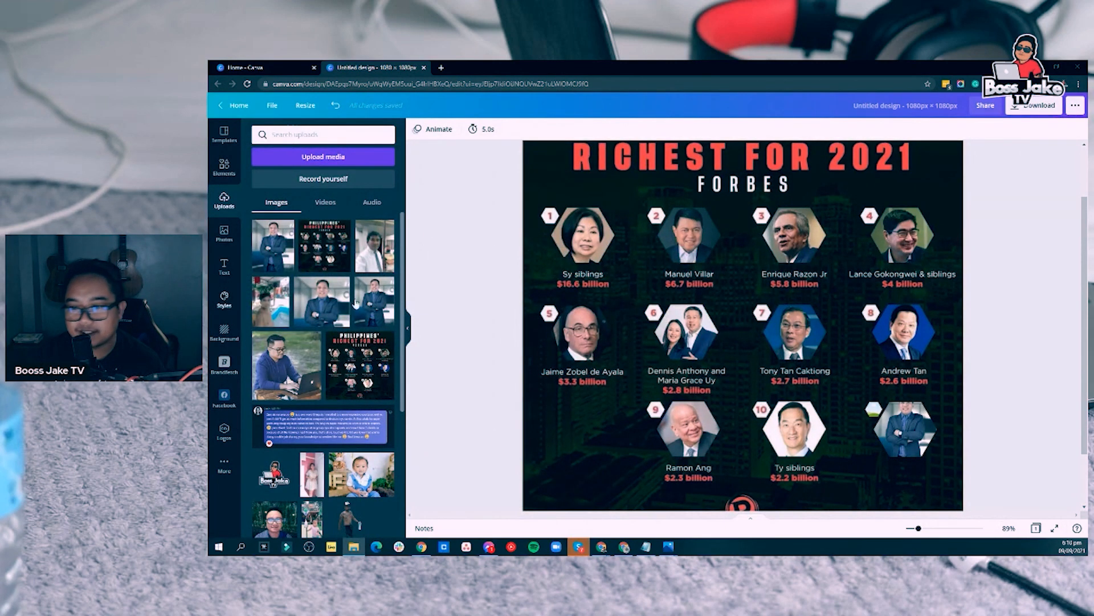
left_click_drag(208, 296, 635, 303)
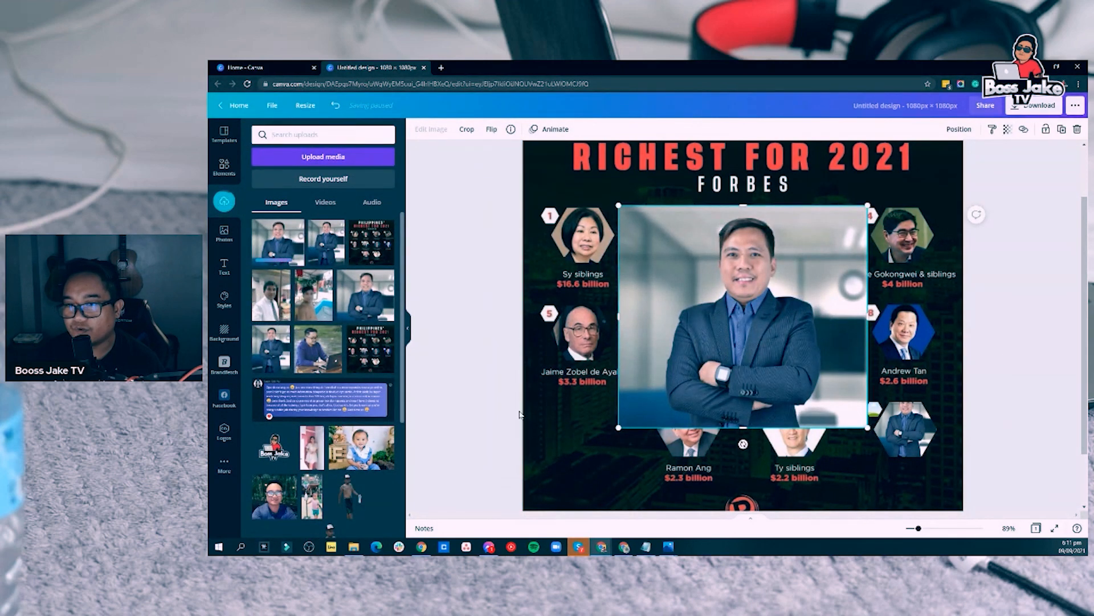
Drop the uploaded mike photo into the bottom-right hexagon frame, replacing its picture
left_click(226, 169)
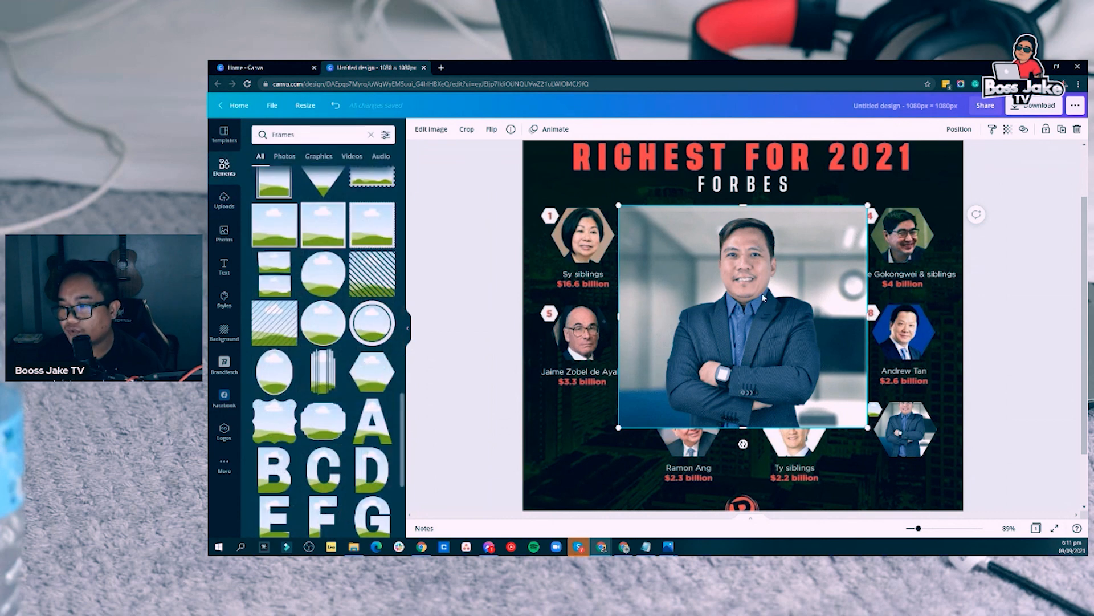
left_click_drag(785, 318, 905, 428)
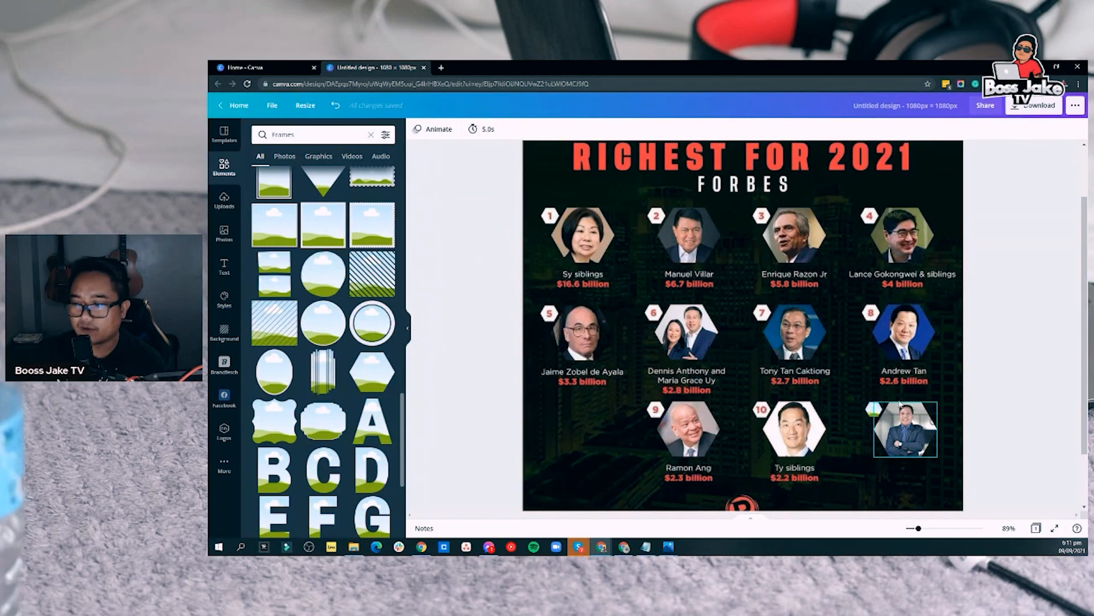
scroll(331, 262, "up", 15)
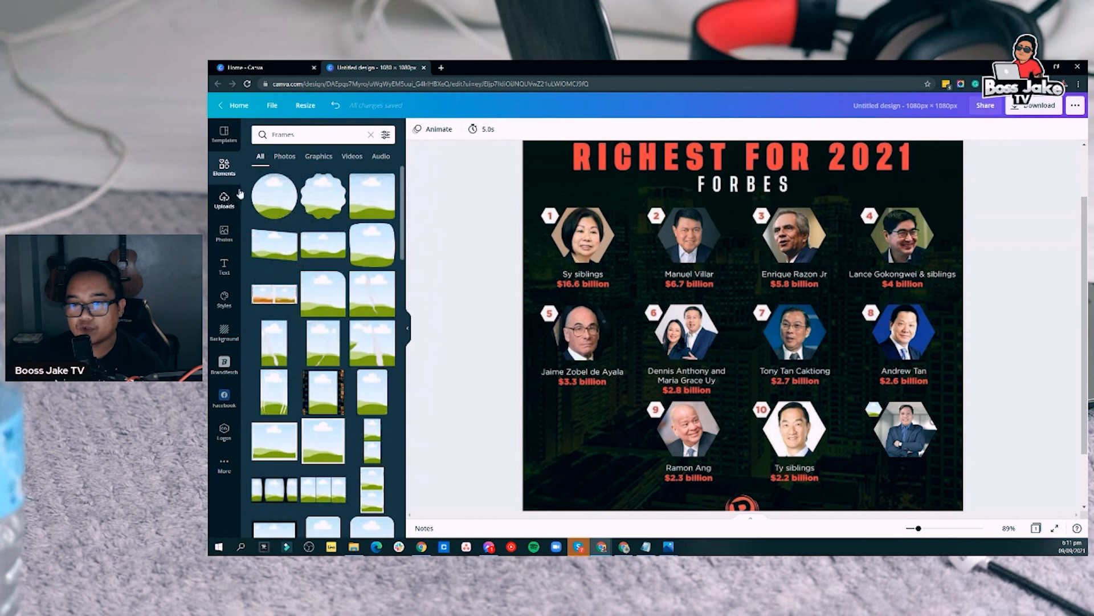
Search stock photos for 'white' and drop a white photo into the small badge hexagon
left_click(224, 239)
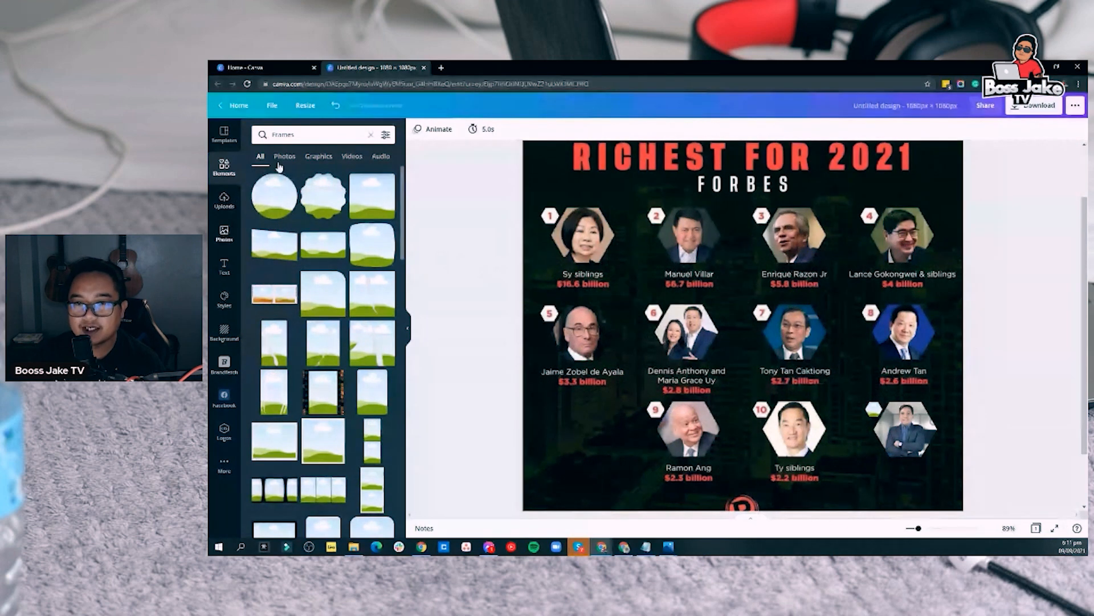
left_click(311, 135)
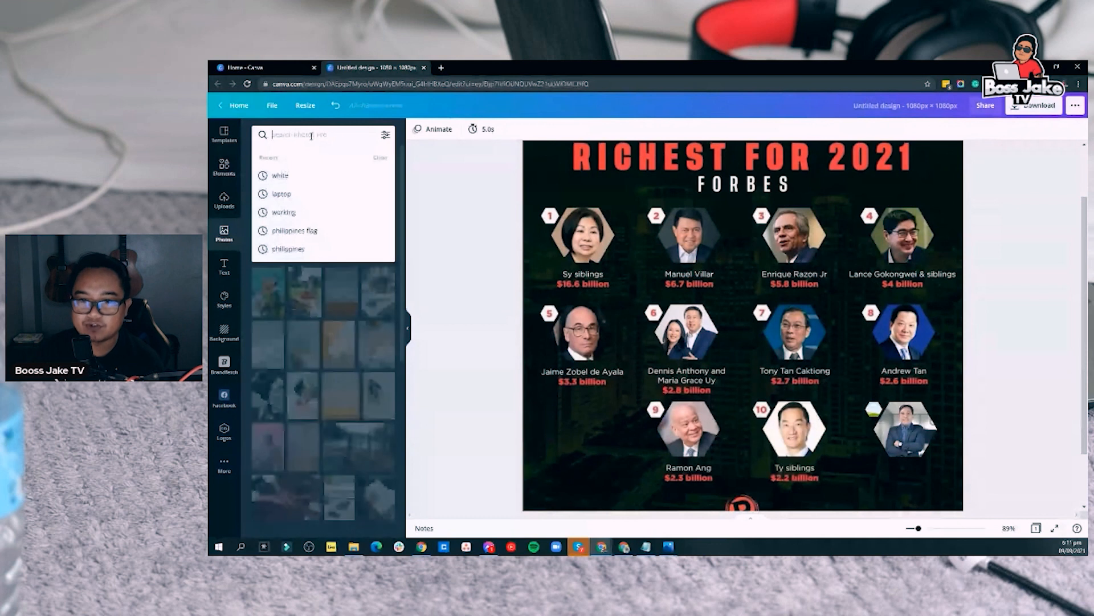
left_click(306, 176)
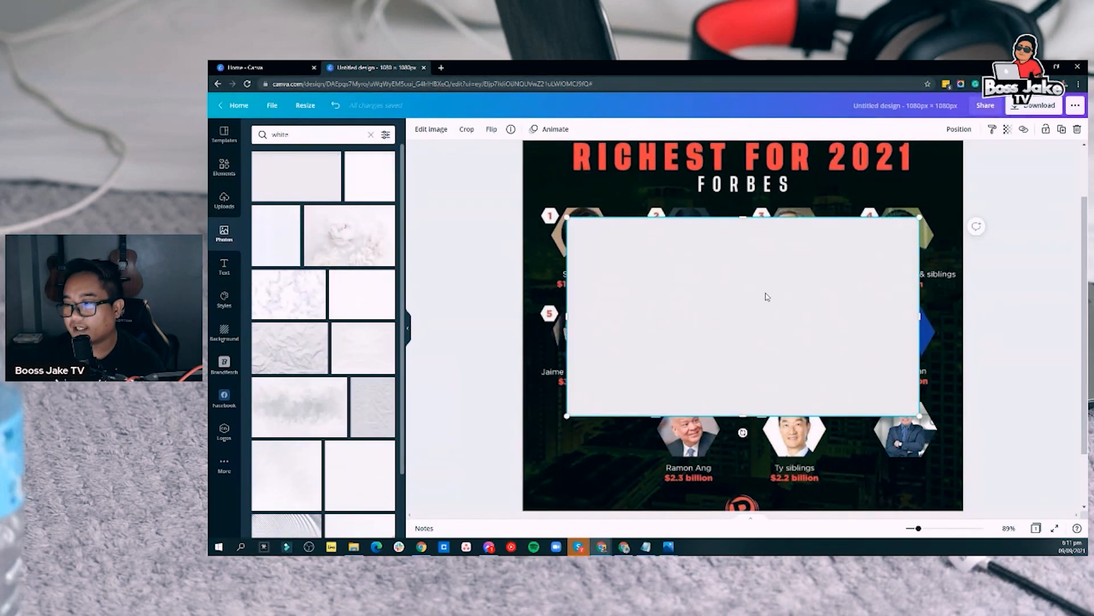
left_click_drag(766, 295, 873, 411)
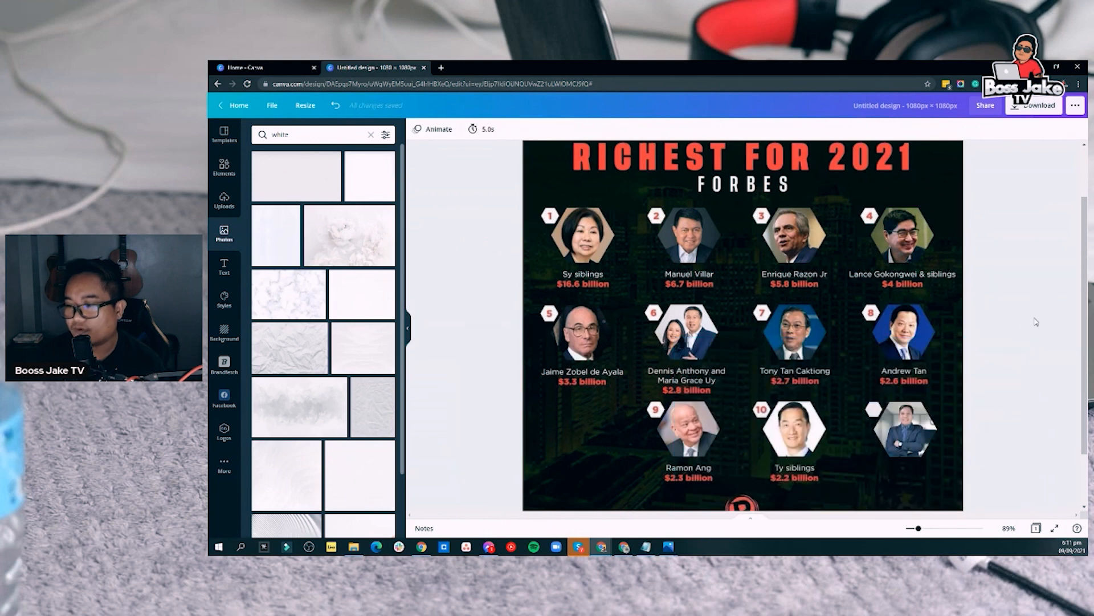
left_click(873, 408)
left_click(871, 409)
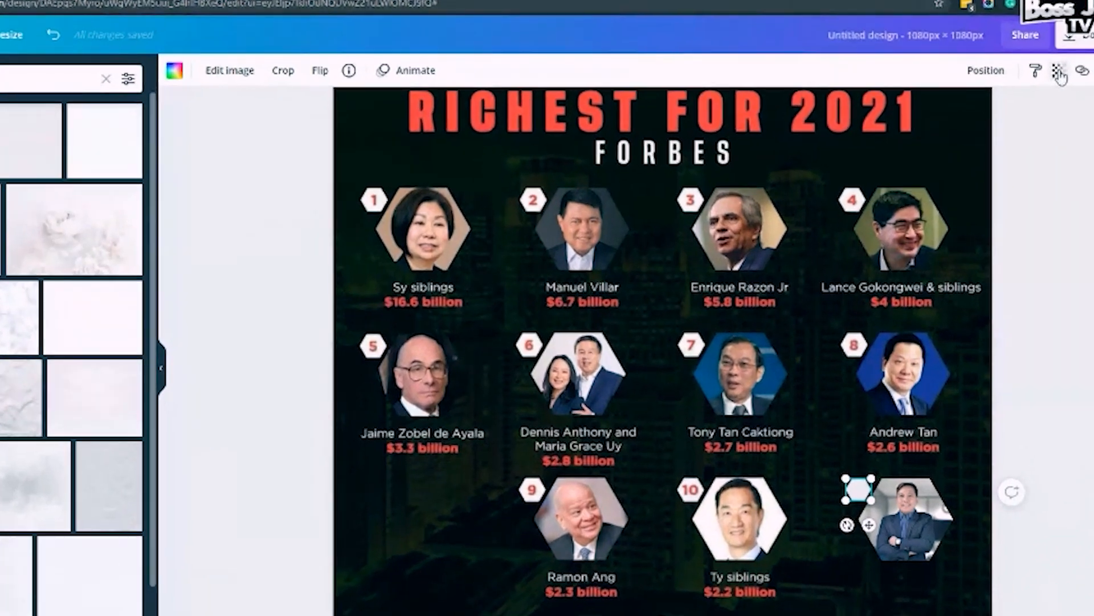
Set the white badge hexagon's transparency back to 100 so it shows solid white
left_click(1007, 128)
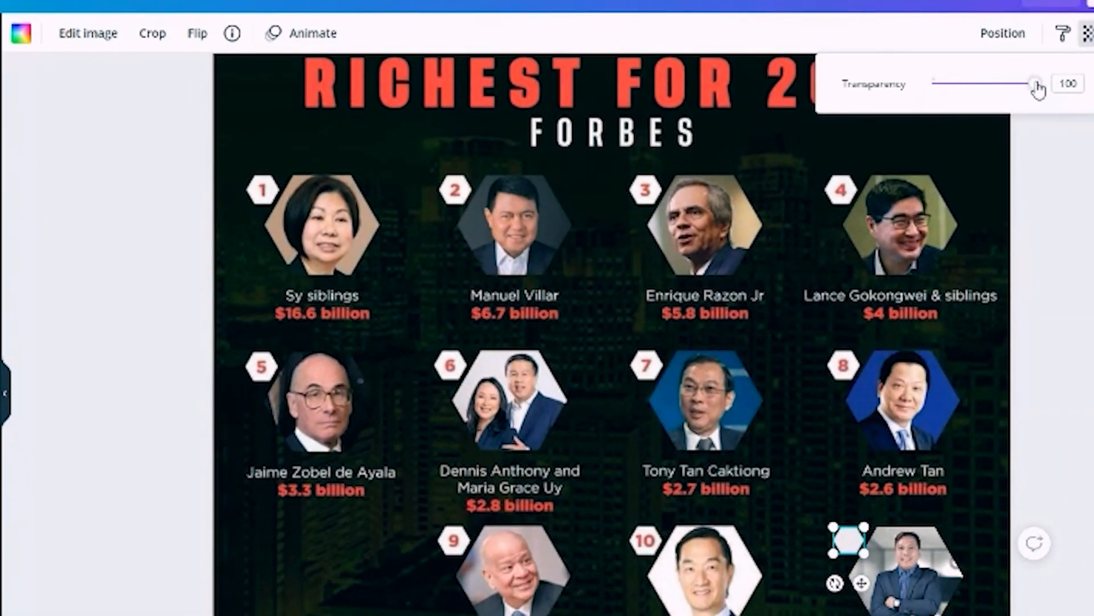
mouse_move(1037, 85)
left_mouse_down()
mouse_move(973, 88)
mouse_move(1025, 89)
left_mouse_up()
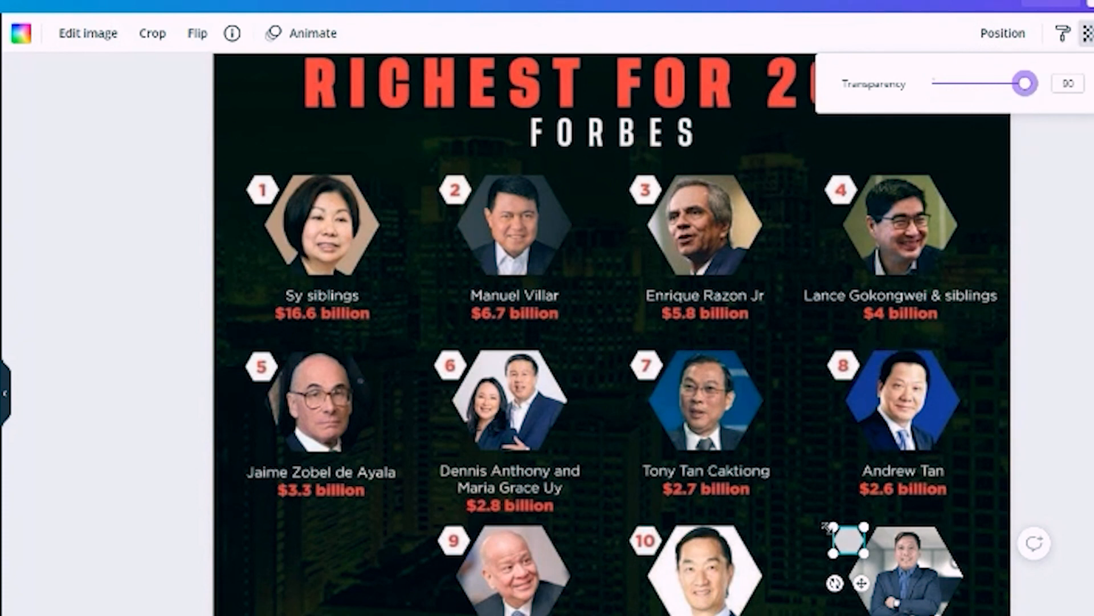
left_click_drag(1025, 84, 1055, 93)
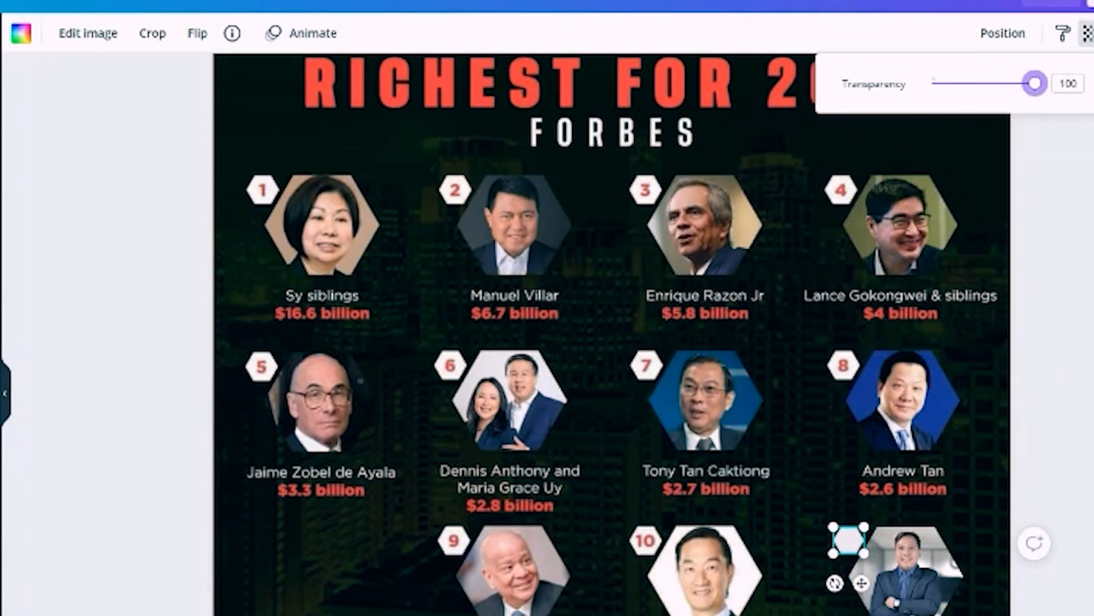
left_click(1021, 248)
left_click(1027, 415)
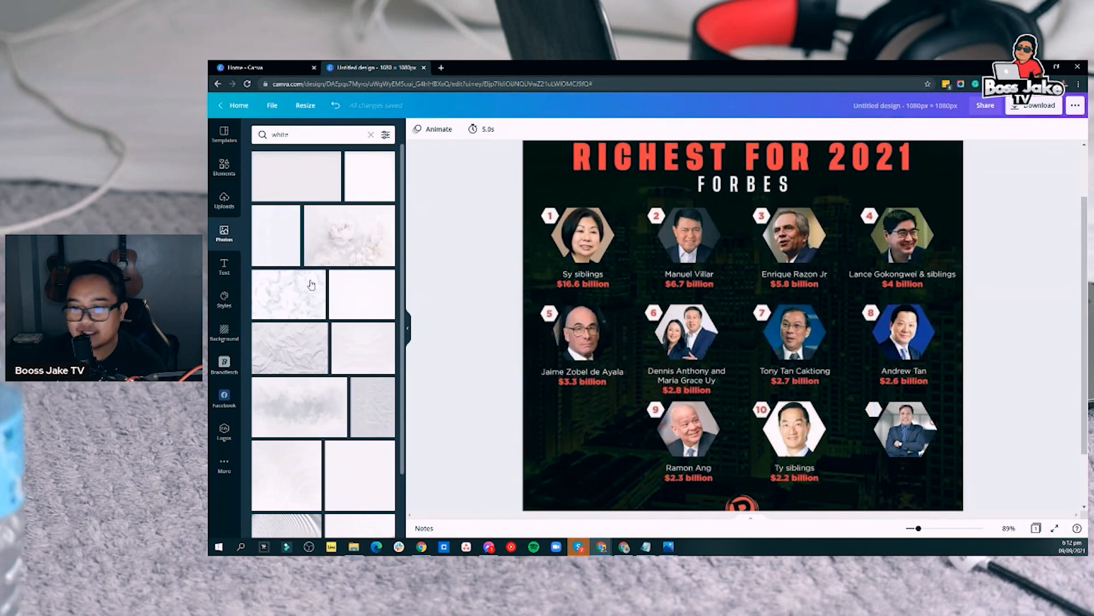
Add a heading in Open Sans Hebrew Bold and move it beneath the 11th hexagon photo
left_click(235, 268)
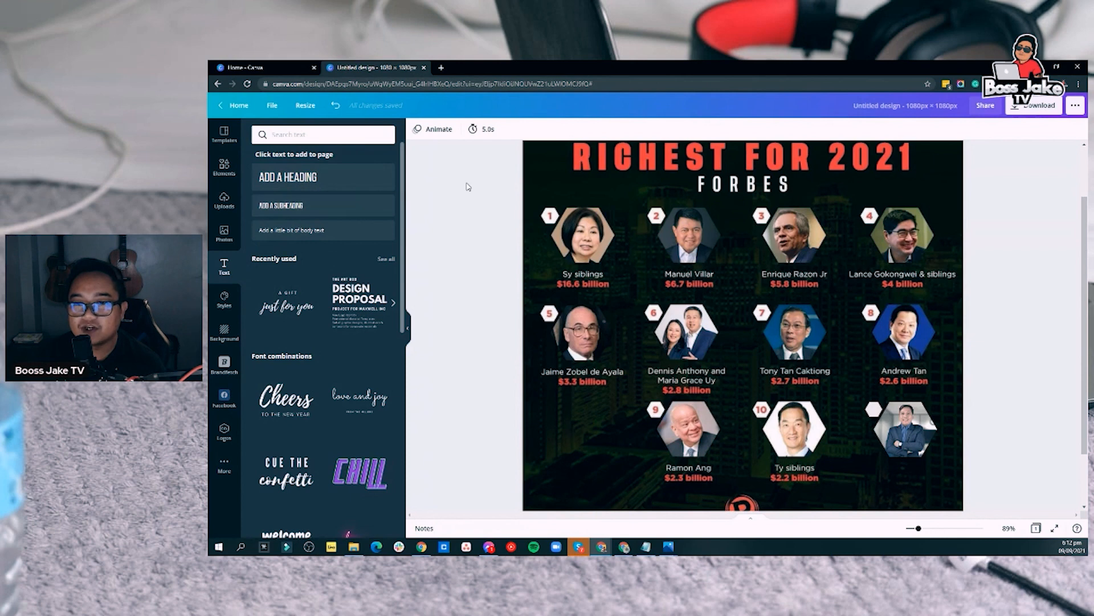
left_click(299, 181)
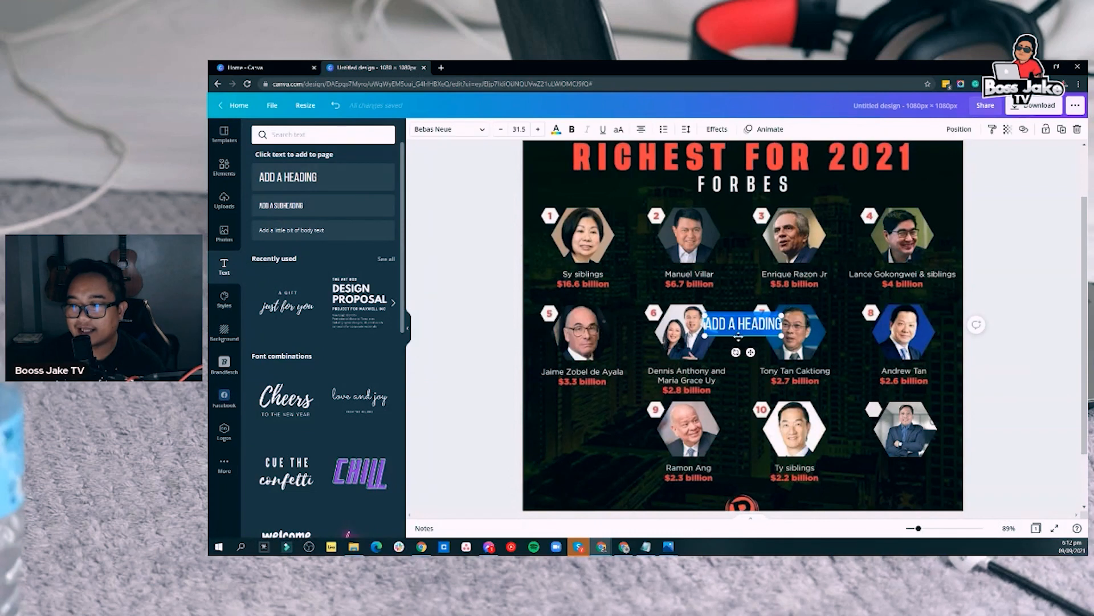
left_click(482, 132)
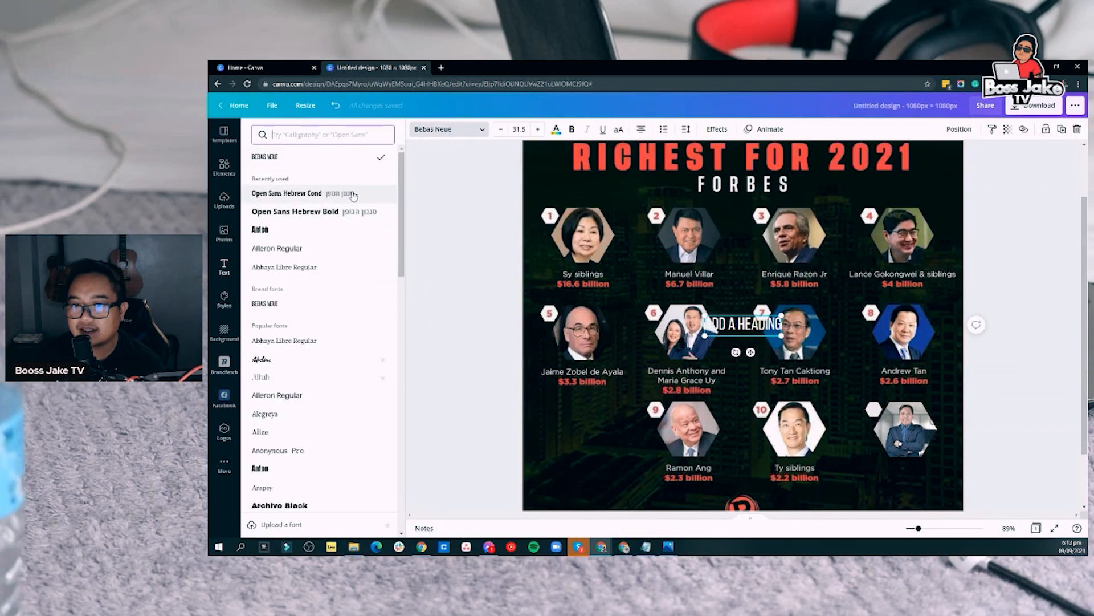
left_click(331, 214)
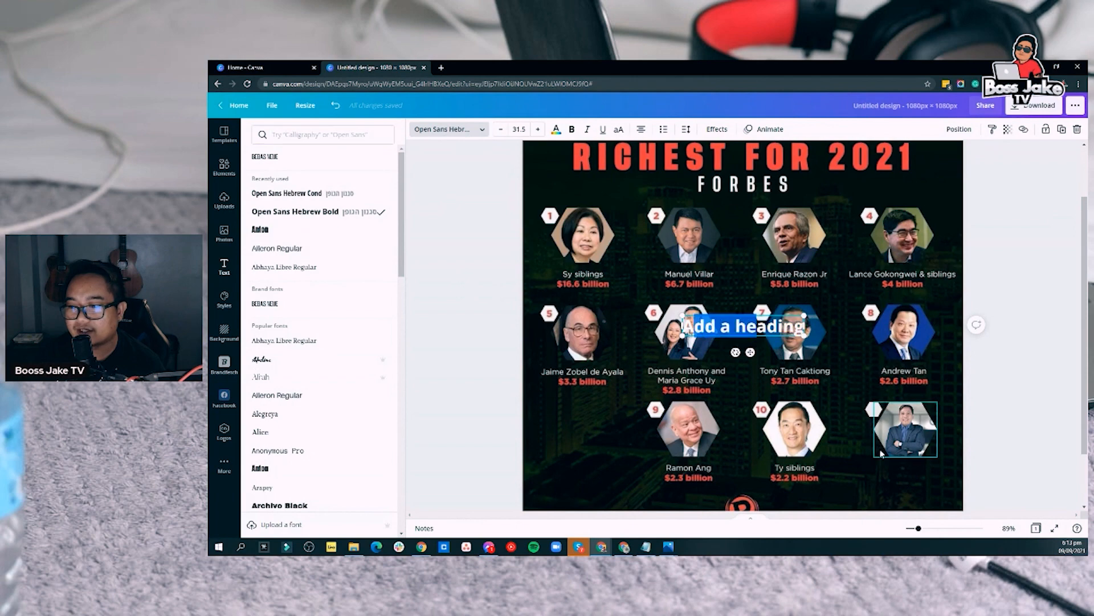
left_click(1024, 308)
left_click_drag(743, 326, 891, 469)
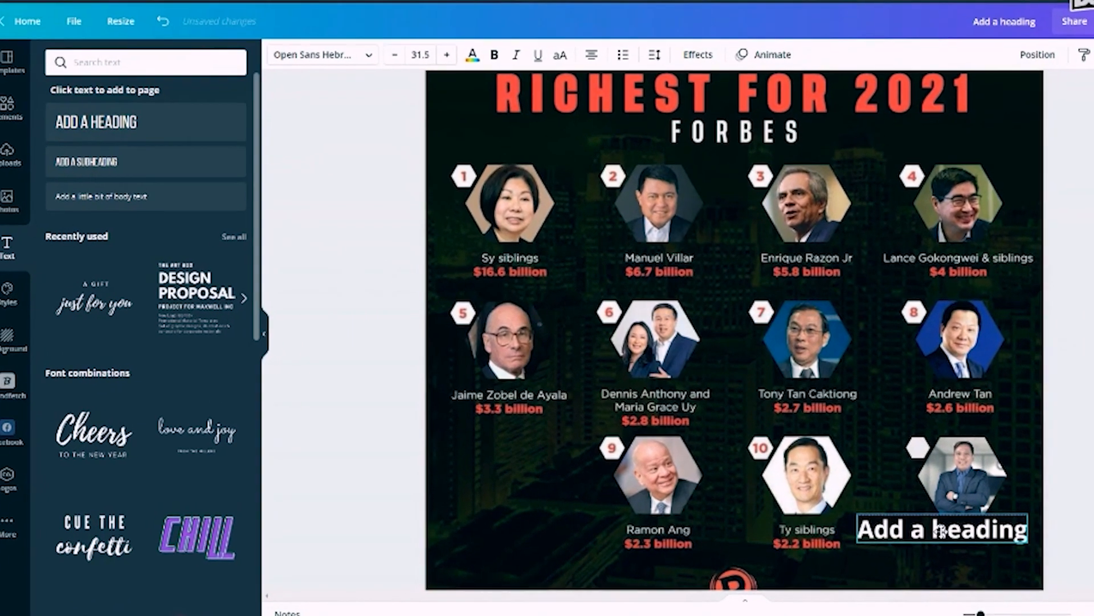
Replace the heading text with the creator's name and resize it to fit one line, size 21.1
double_click(941, 531)
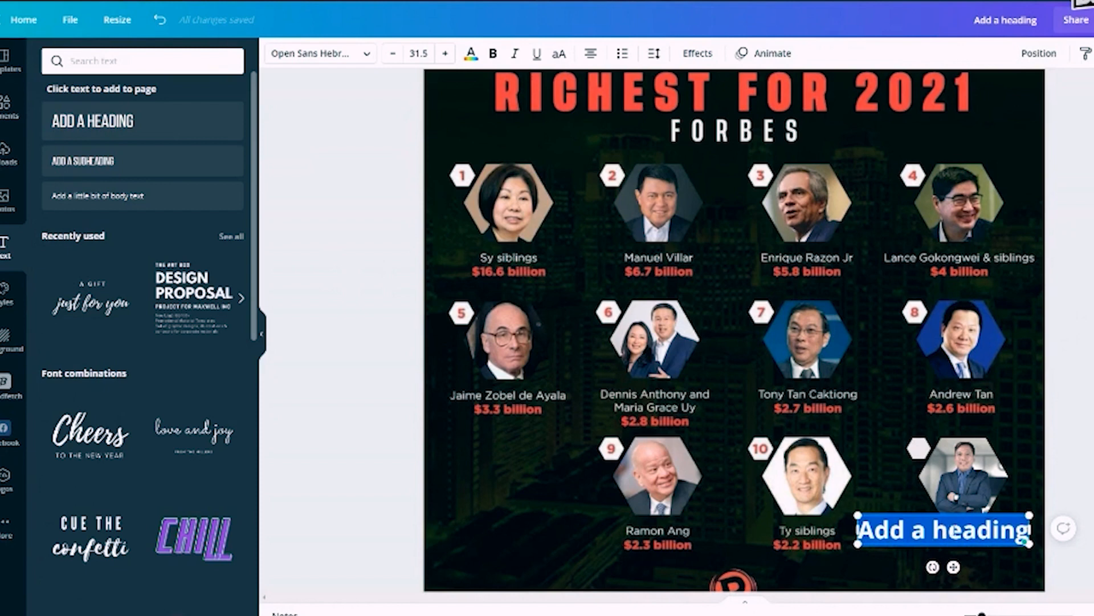
type("Michae")
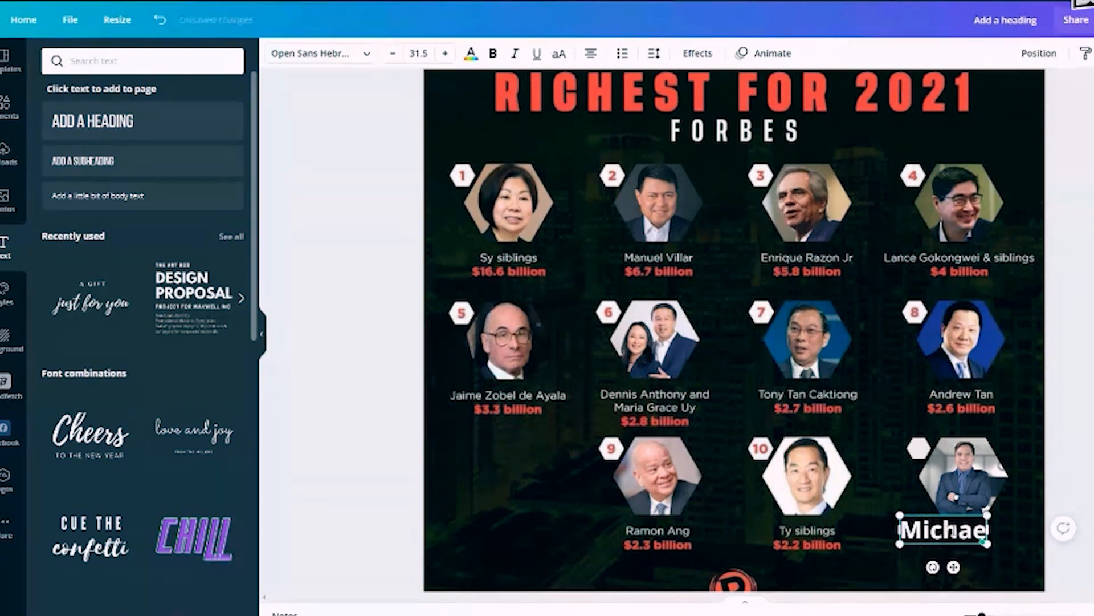
type("l Lo")
key("BackSpace")
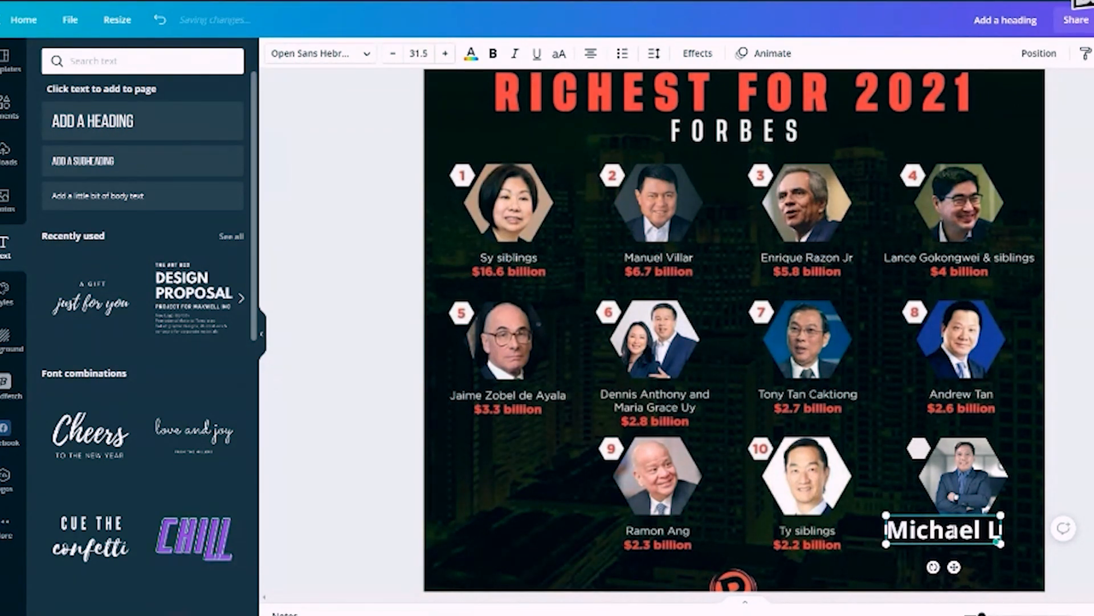
type("izn")
key("BackSpace")
type("o")
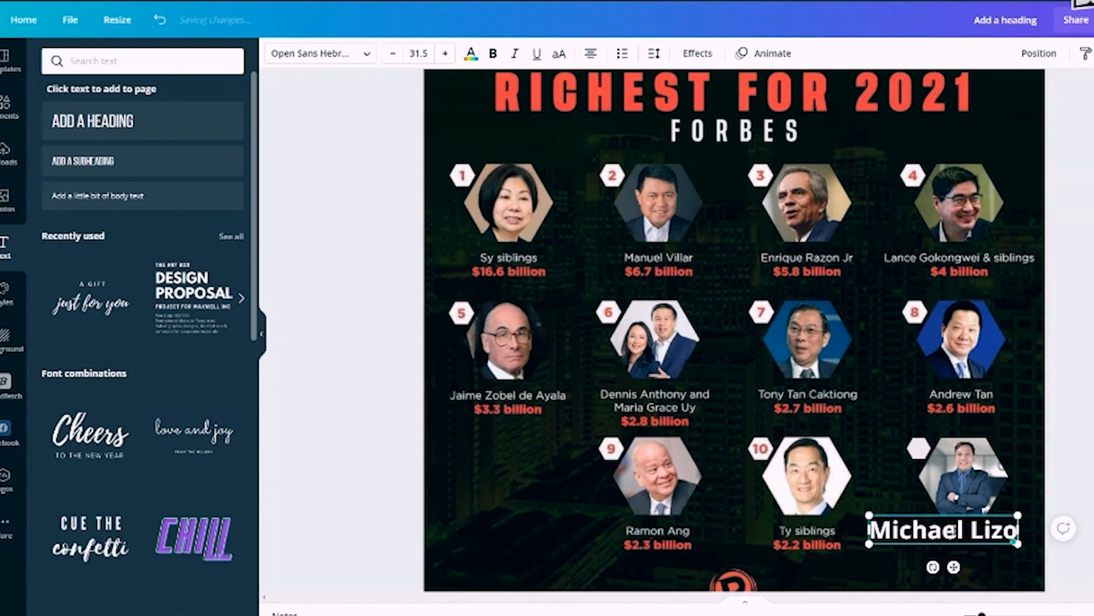
type("ndra")
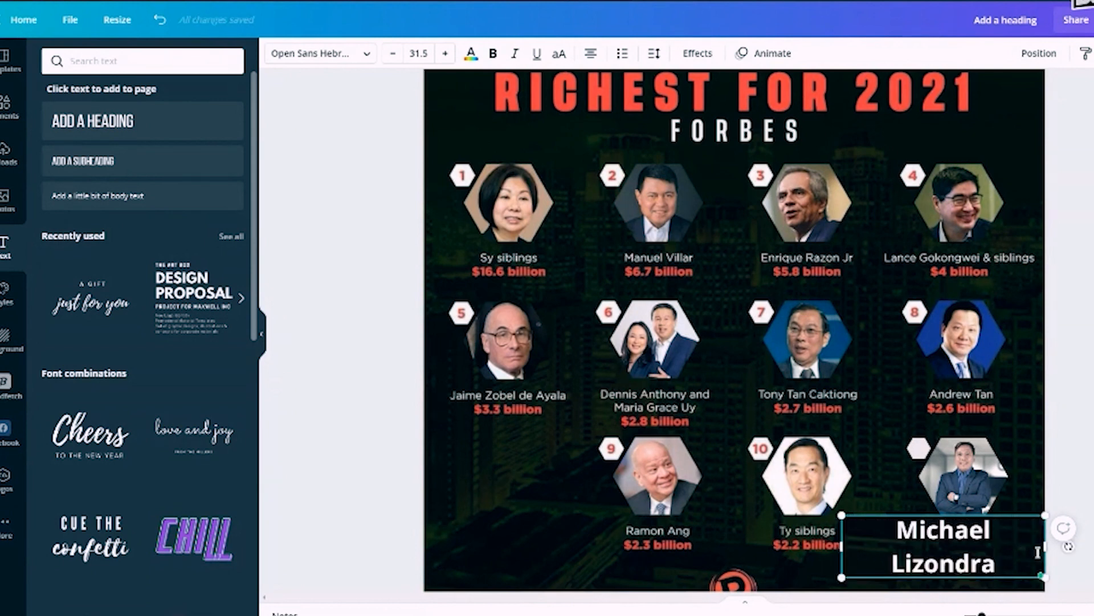
left_click_drag(1045, 515, 1067, 548)
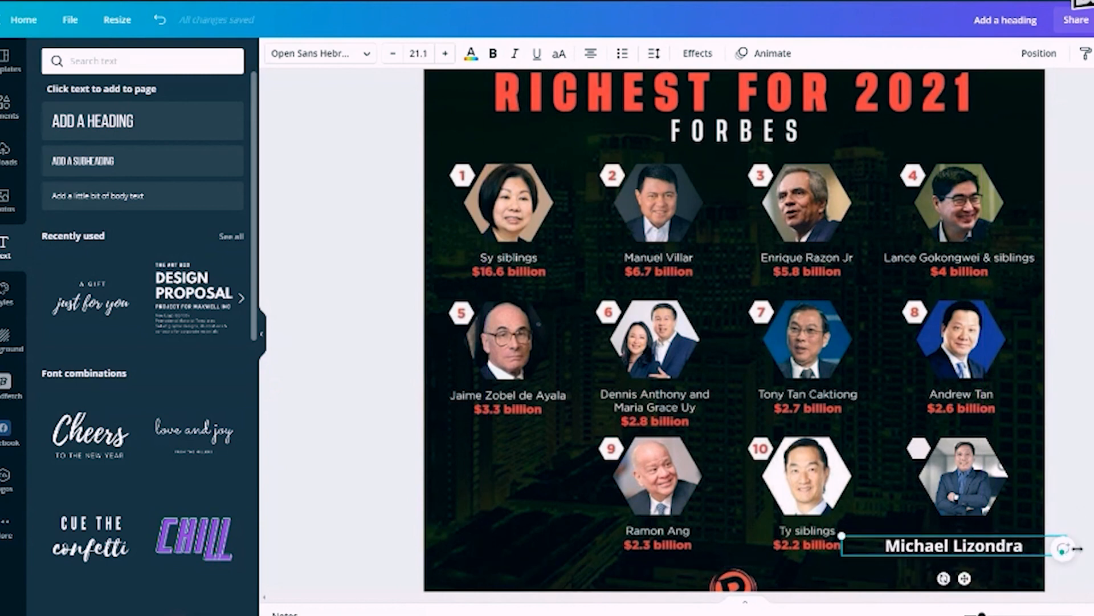
left_click_drag(840, 546, 918, 546)
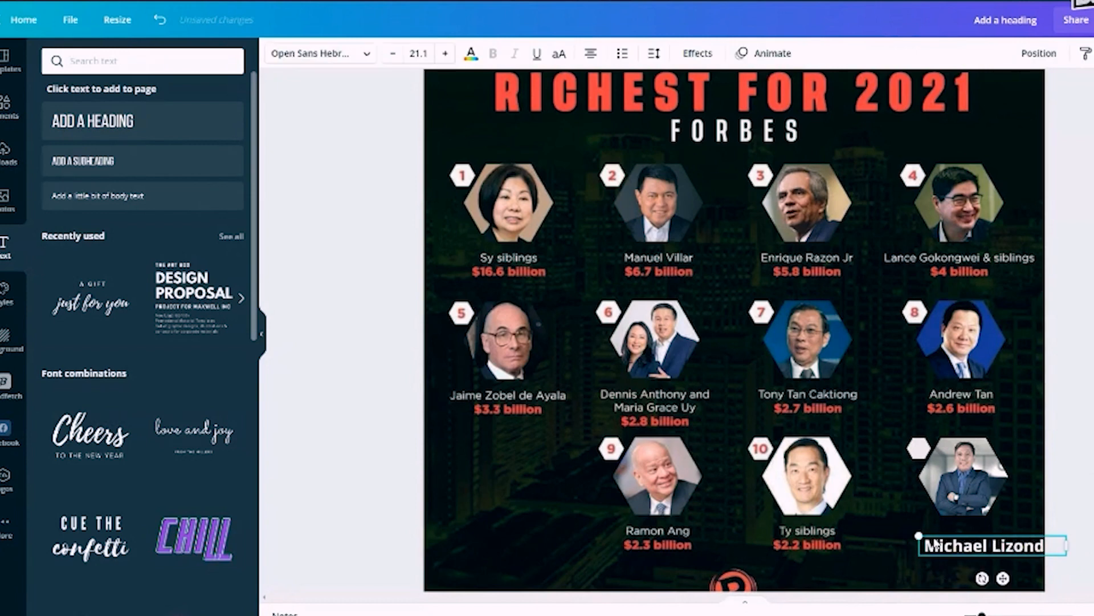
left_click_drag(1067, 542, 974, 531)
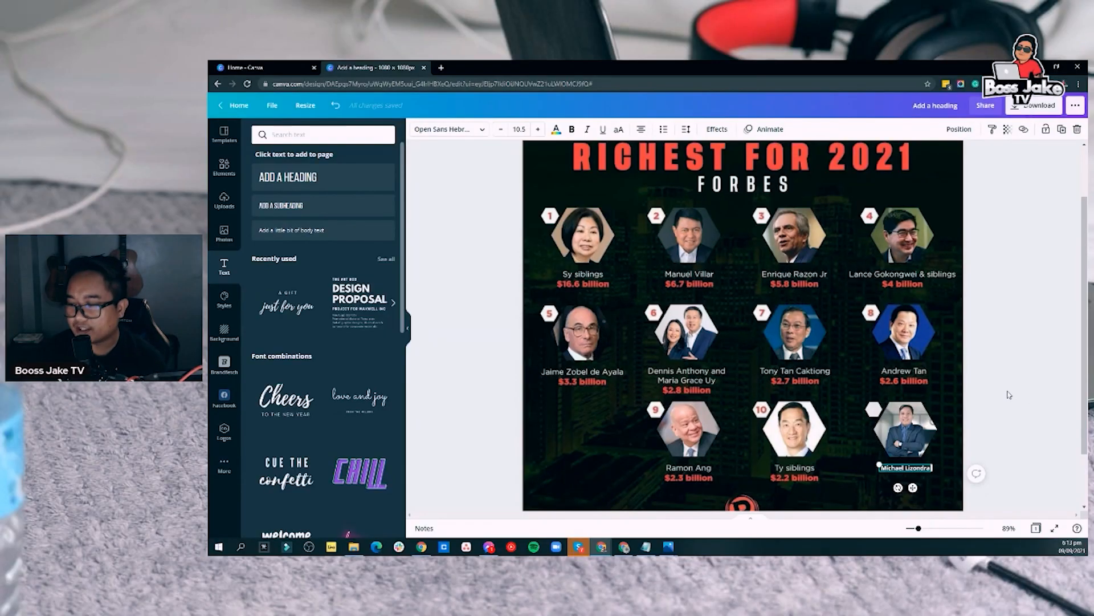
Clear the caption's text and reposition the box as an '11' label beside the 11th hexagon
key("Escape")
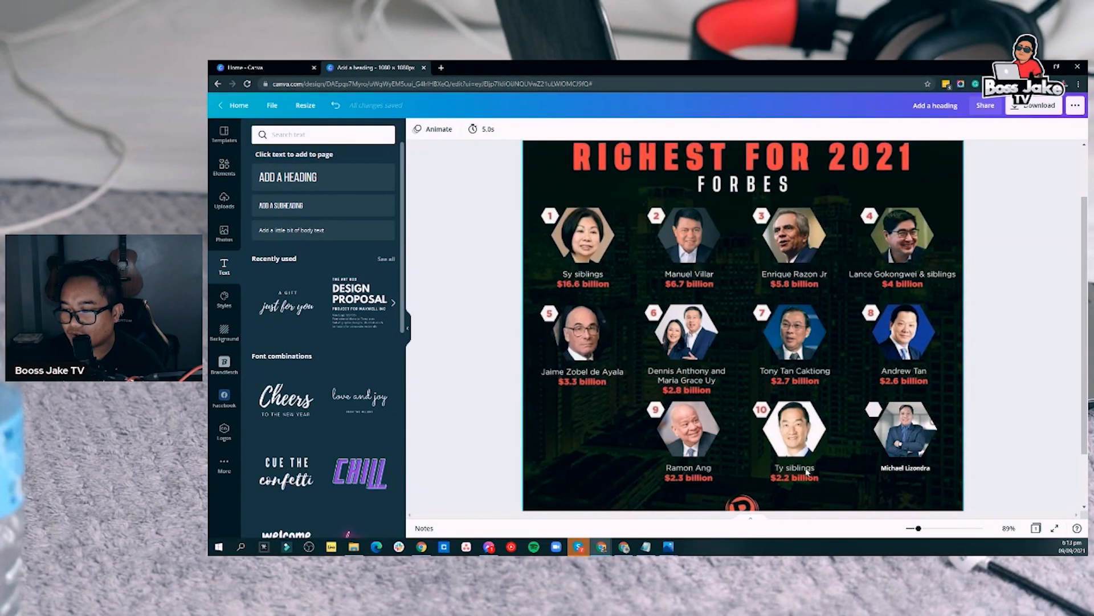
left_click(894, 469)
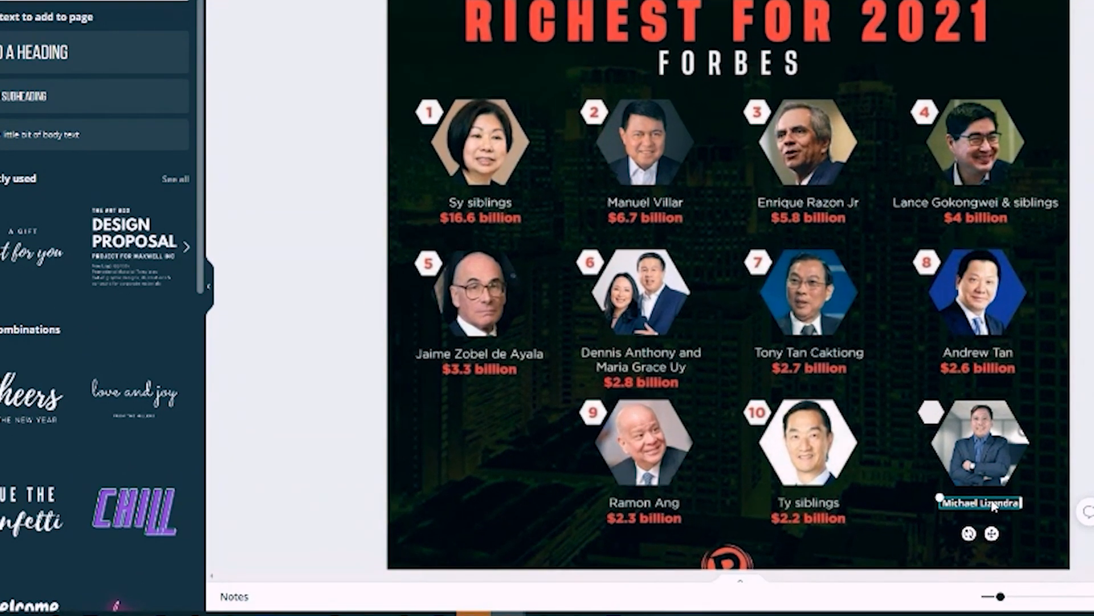
triple_click(915, 466)
key("BackSpace")
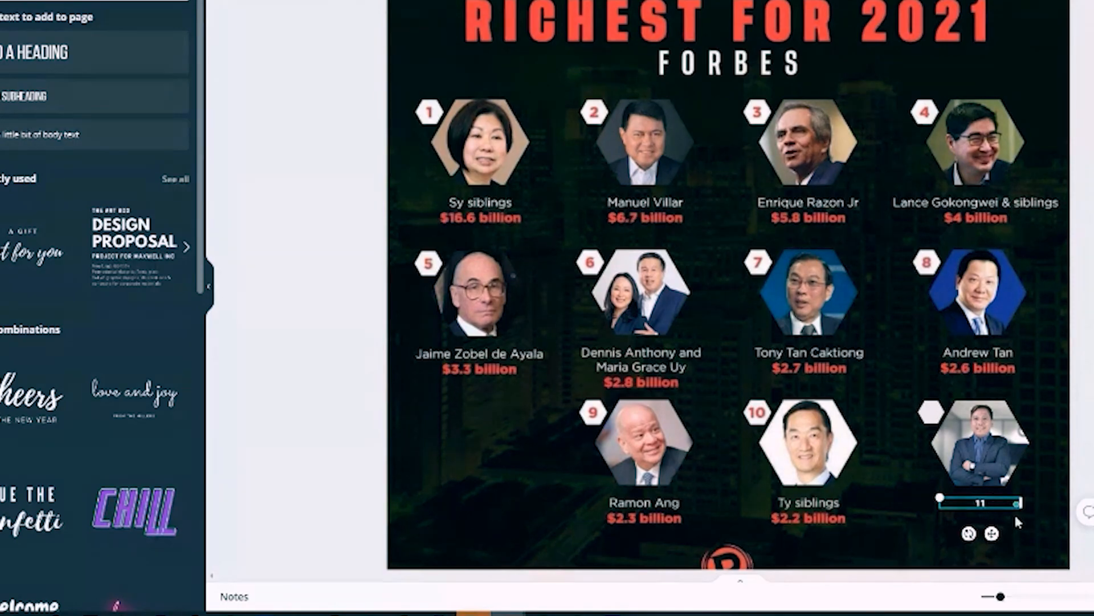
left_click_drag(864, 459, 834, 456)
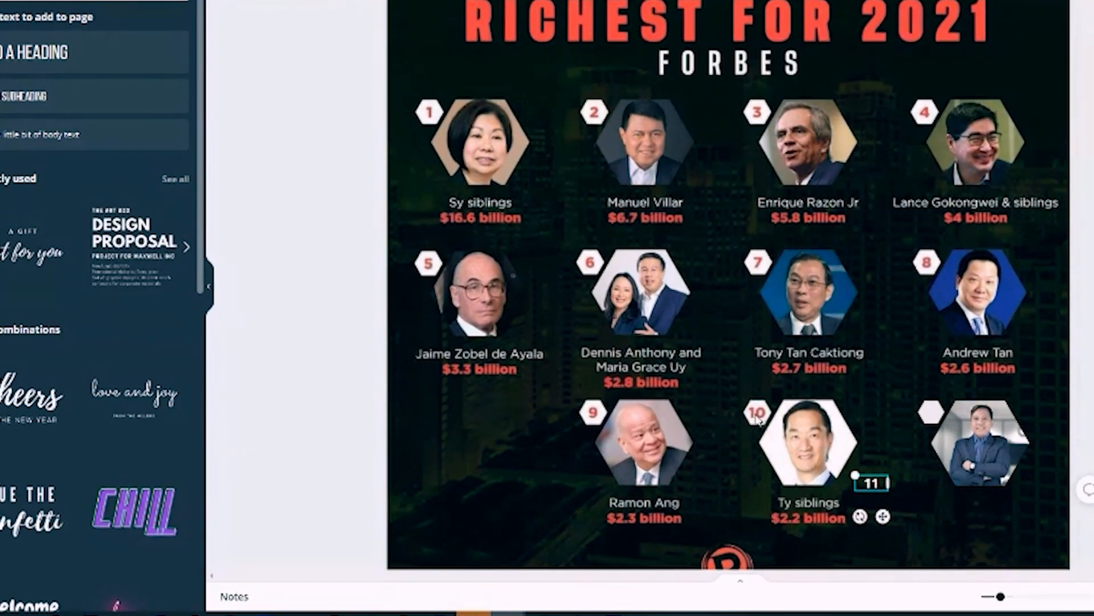
left_click_drag(869, 483, 898, 436)
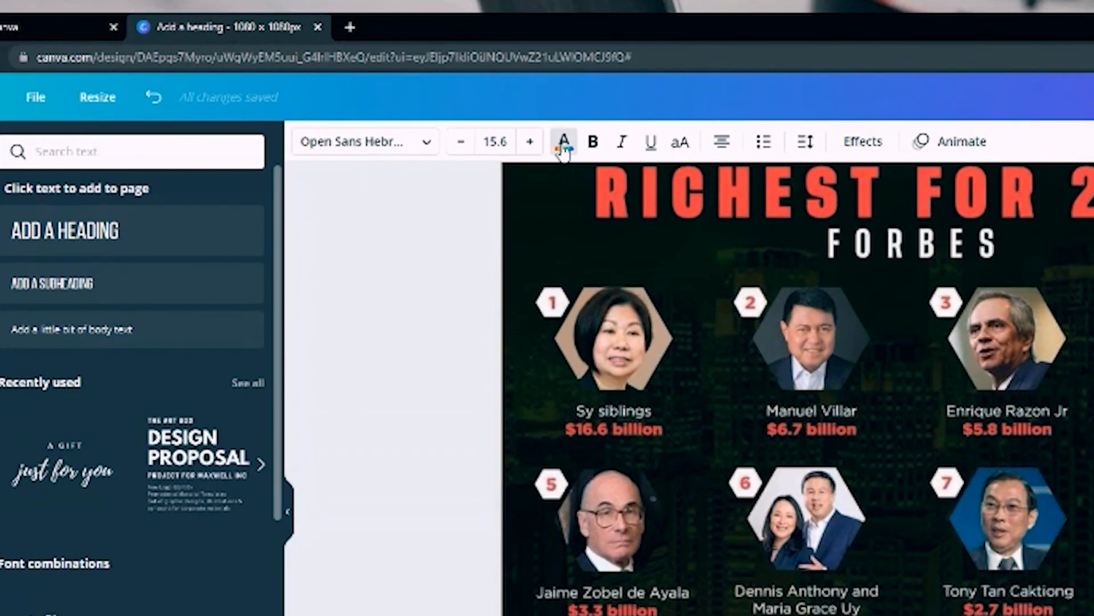
Colour the 11 red after trying navy, and centre it on the small white hexagon badge
left_click(557, 131)
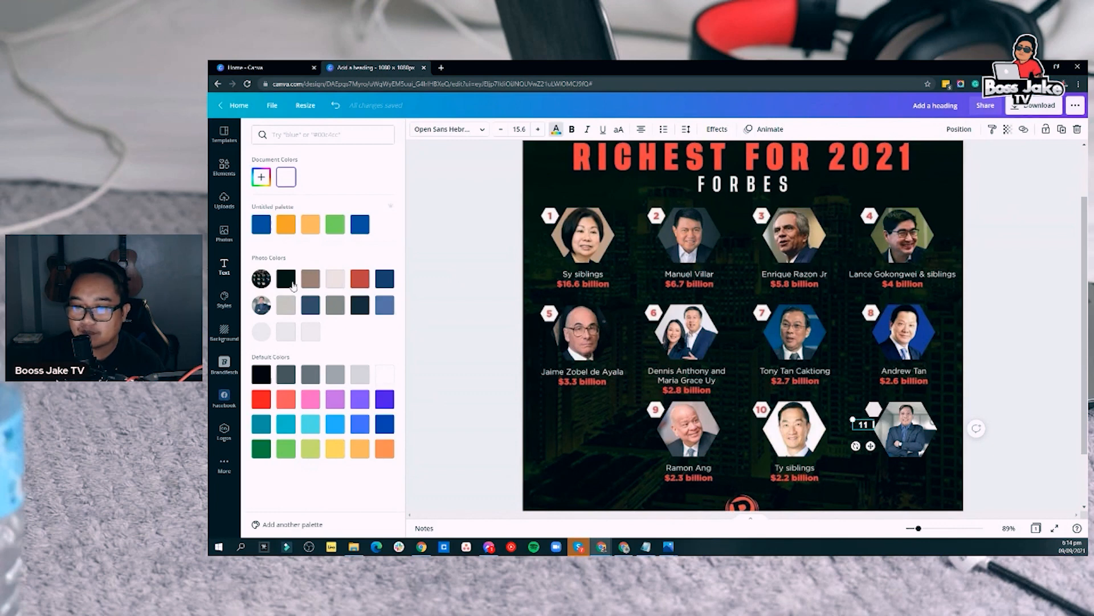
left_click(386, 281)
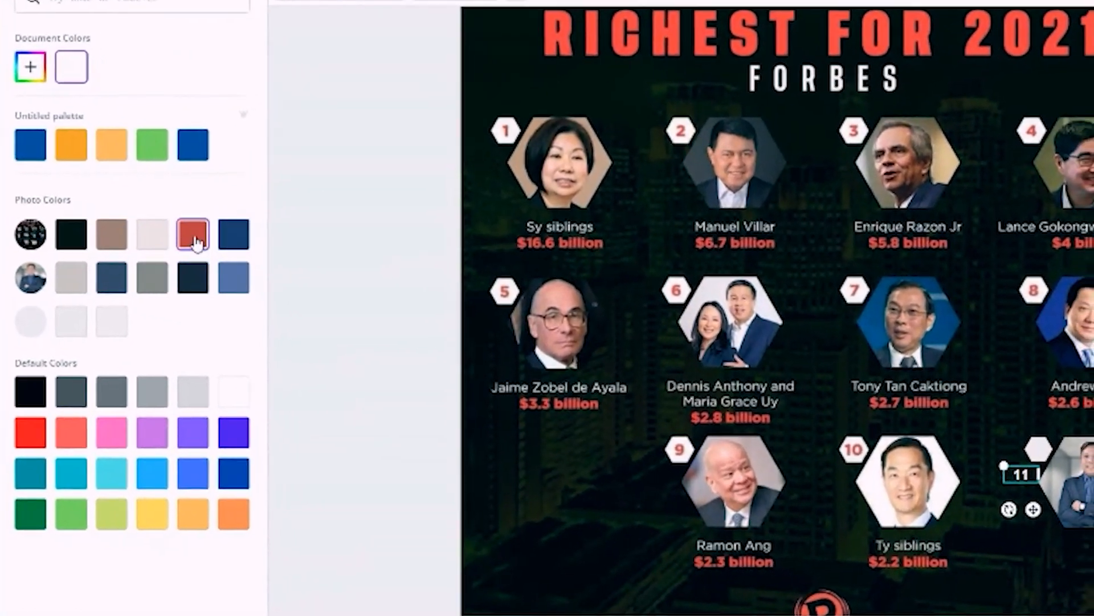
left_click(255, 249)
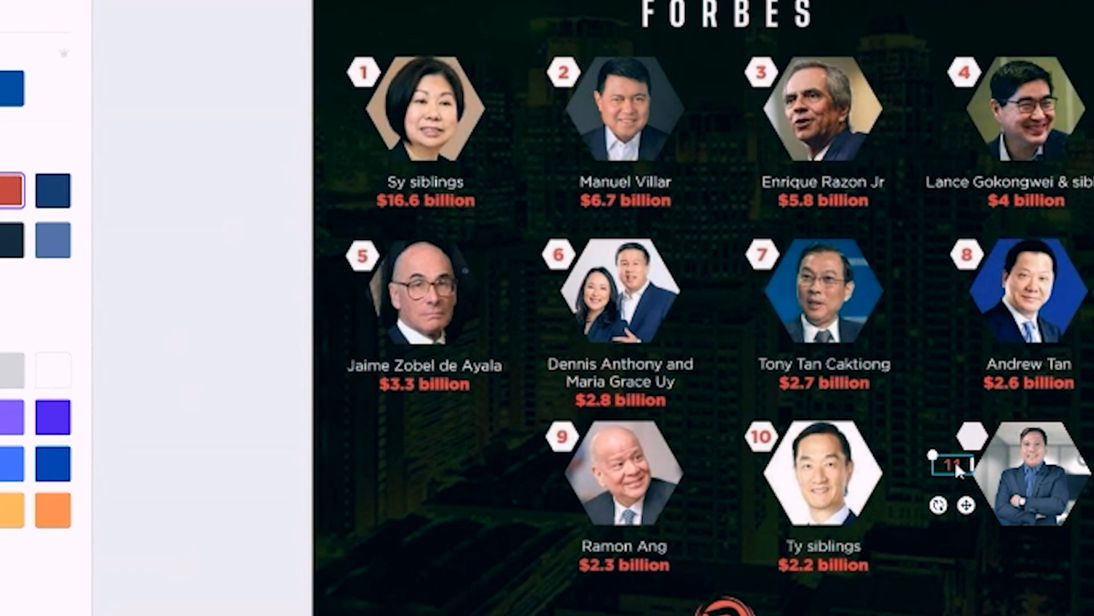
left_click_drag(955, 461, 971, 436)
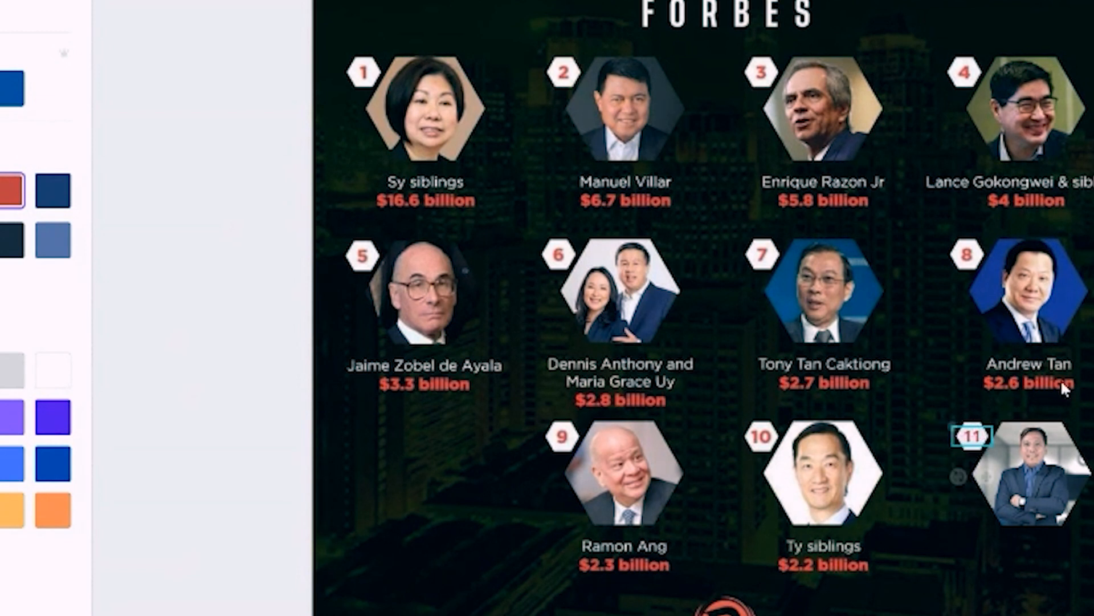
left_click(1090, 393)
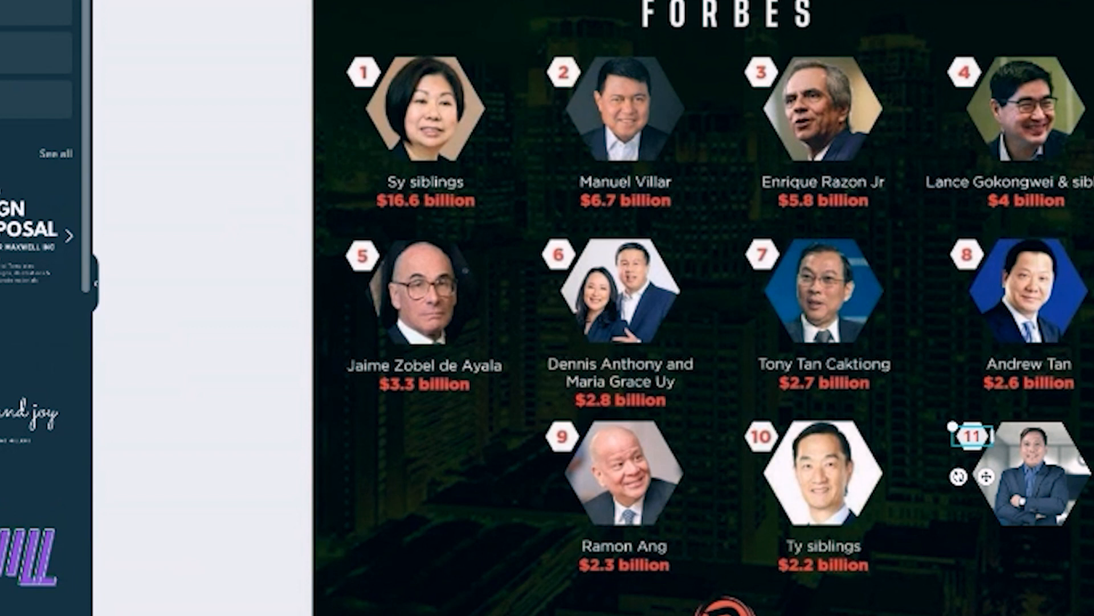
left_click(883, 425)
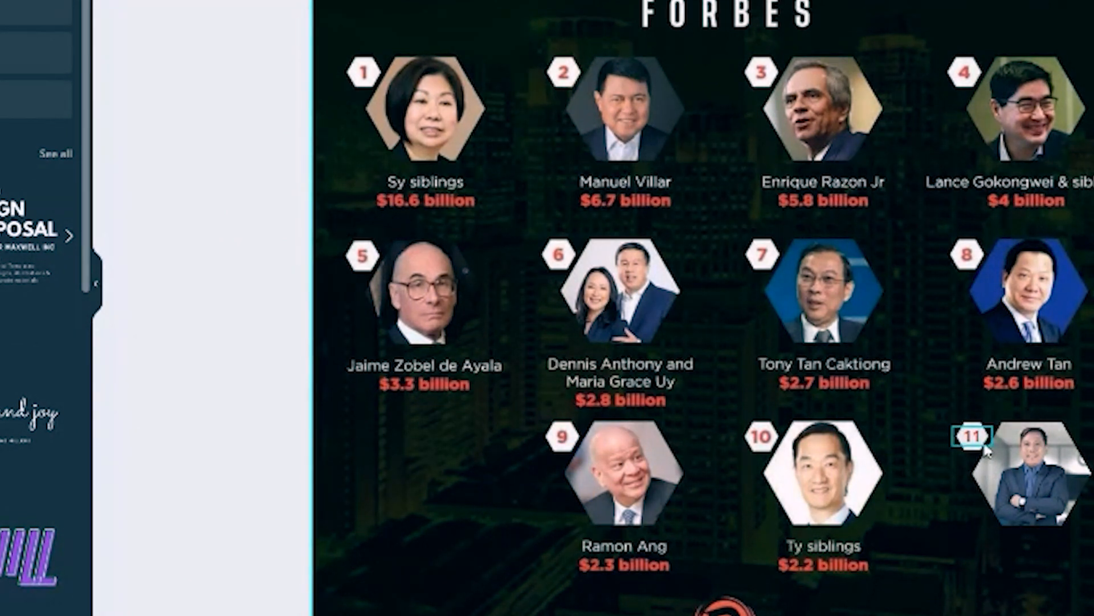
left_click(978, 448)
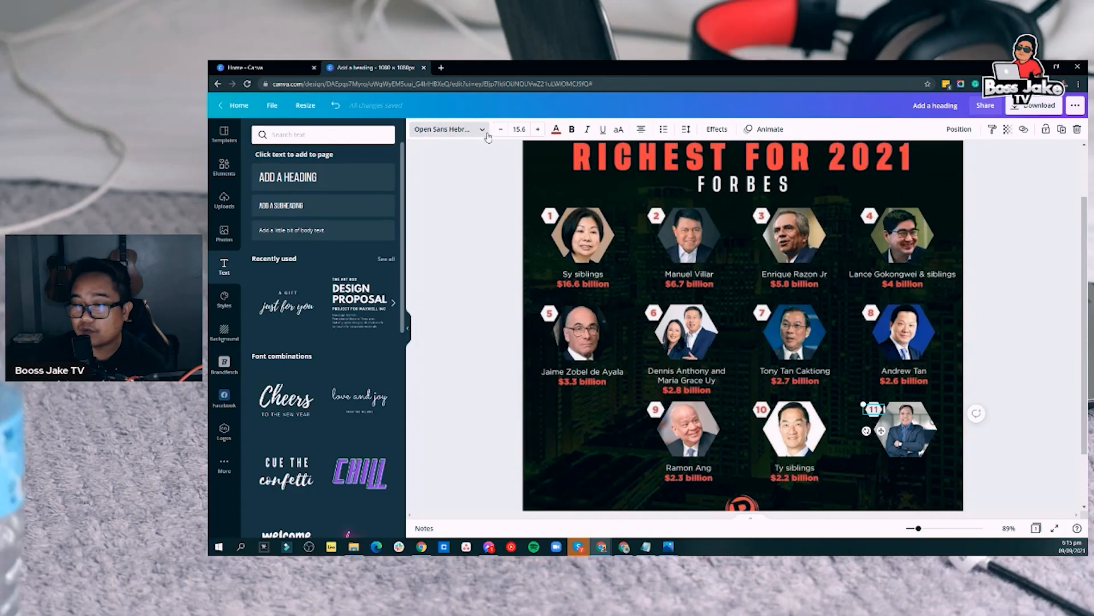
Try Open Sans Hebrew Cond and Anton on the 11, then search 'open' for Open Sans Extra Bold
left_click(447, 129)
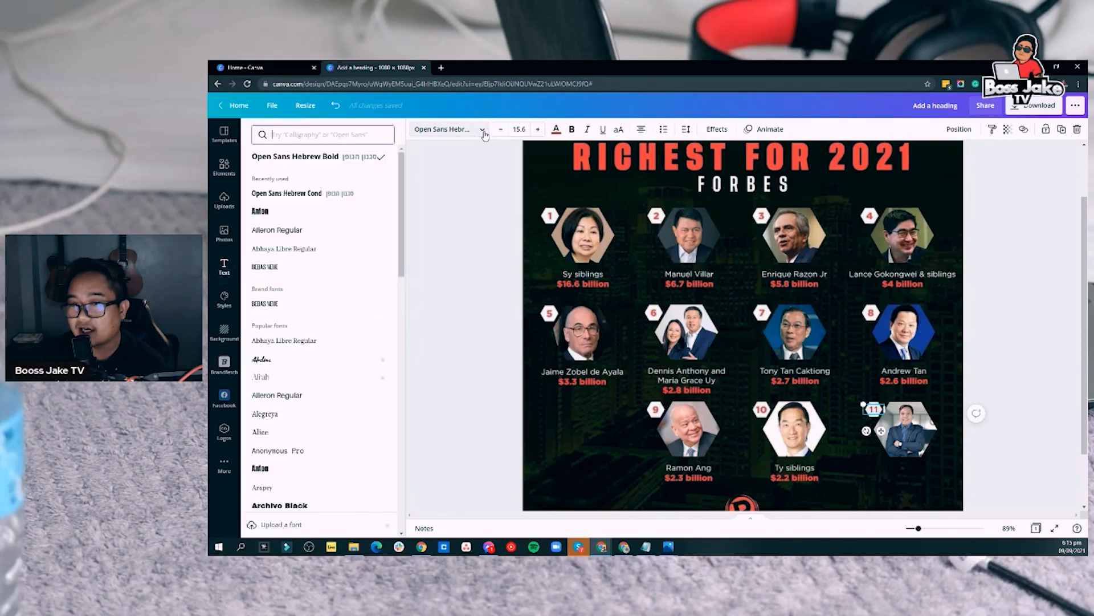
left_click(349, 197)
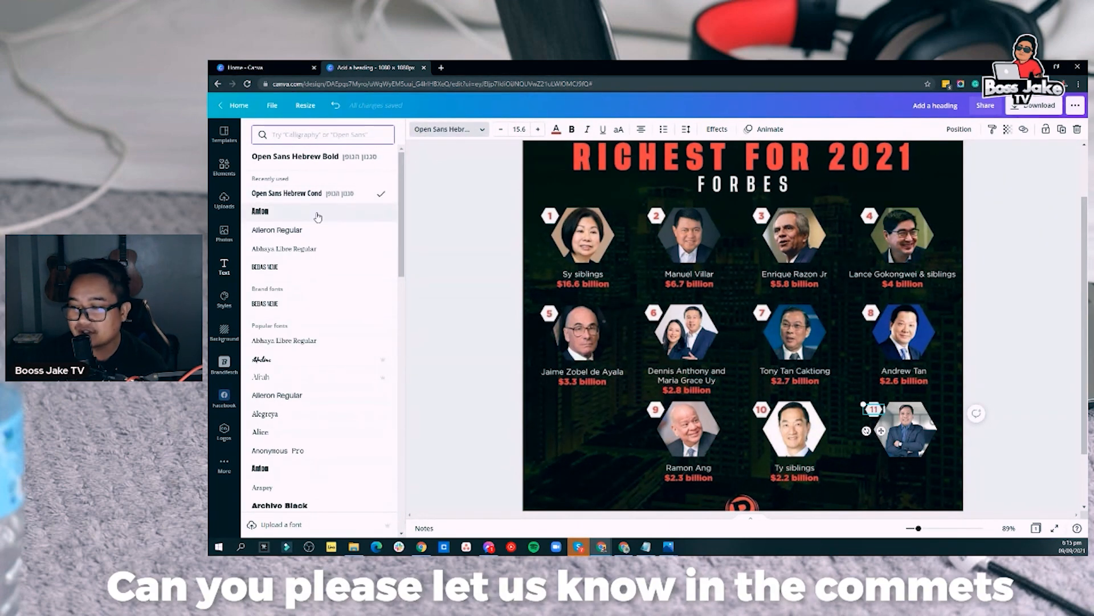
left_click(327, 212)
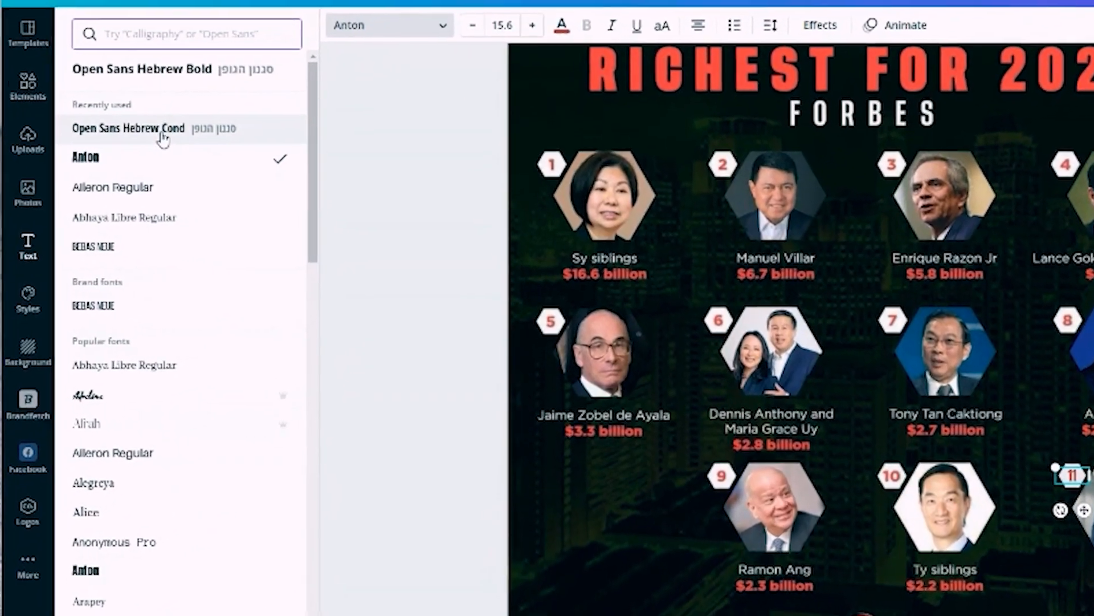
left_click(222, 162)
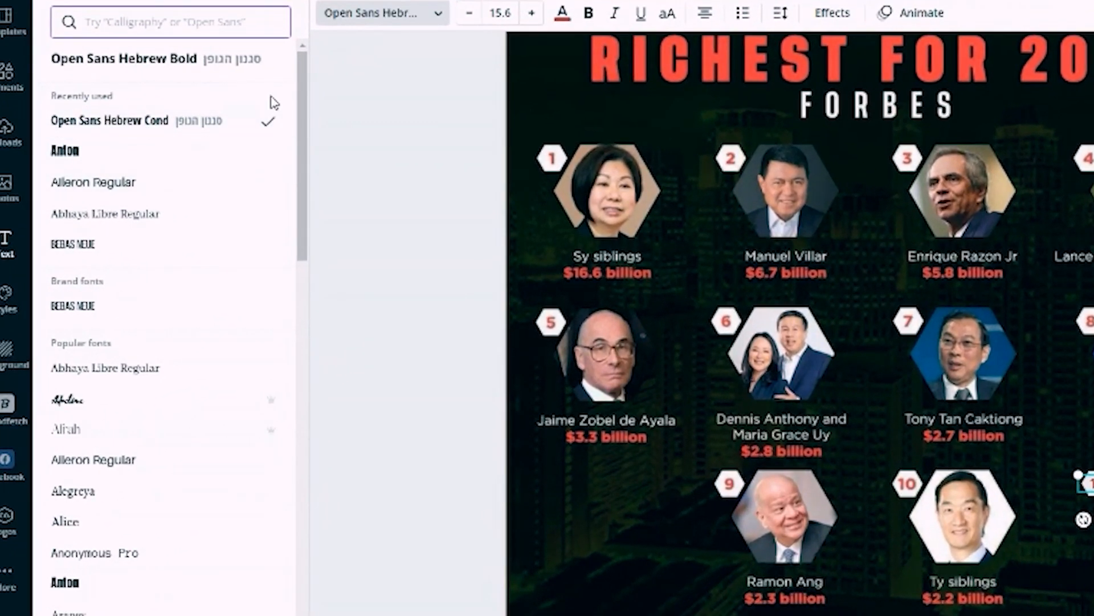
scroll(232, 325, "down", 7)
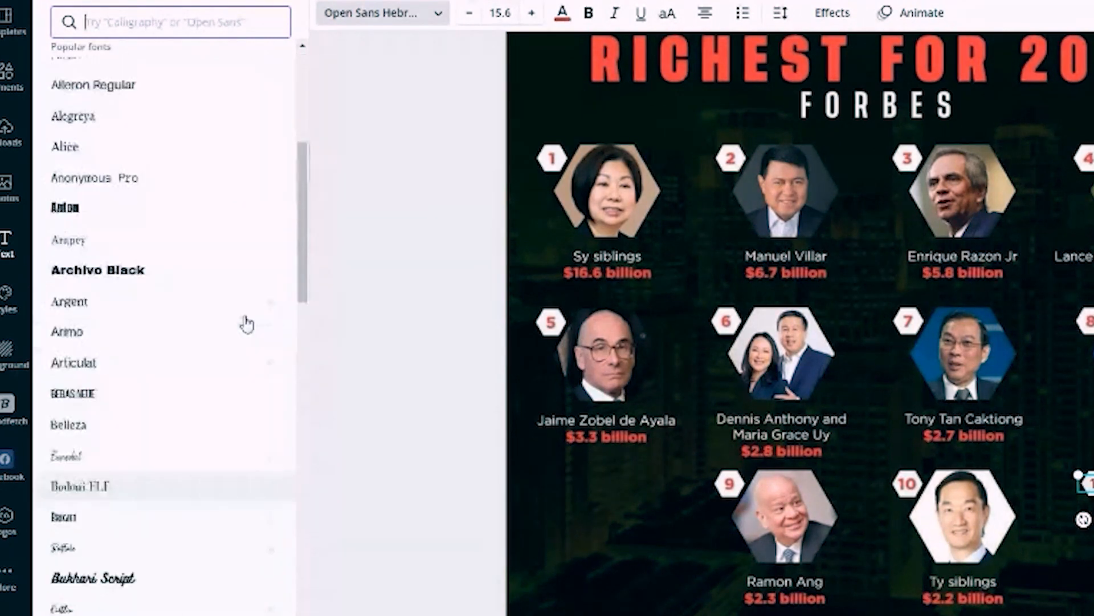
scroll(247, 325, "up", 8)
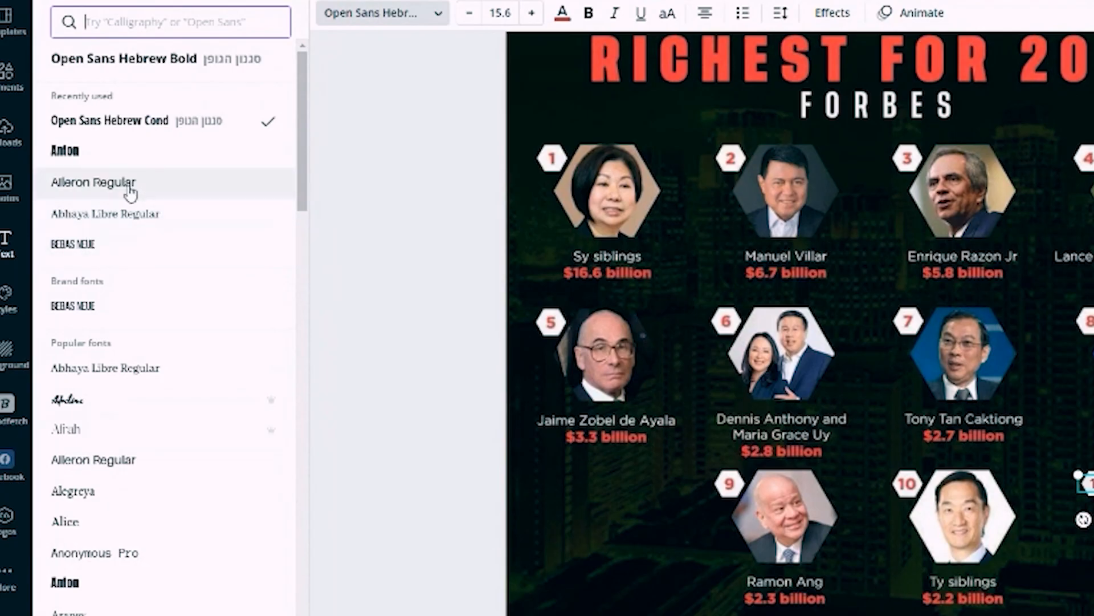
type("open")
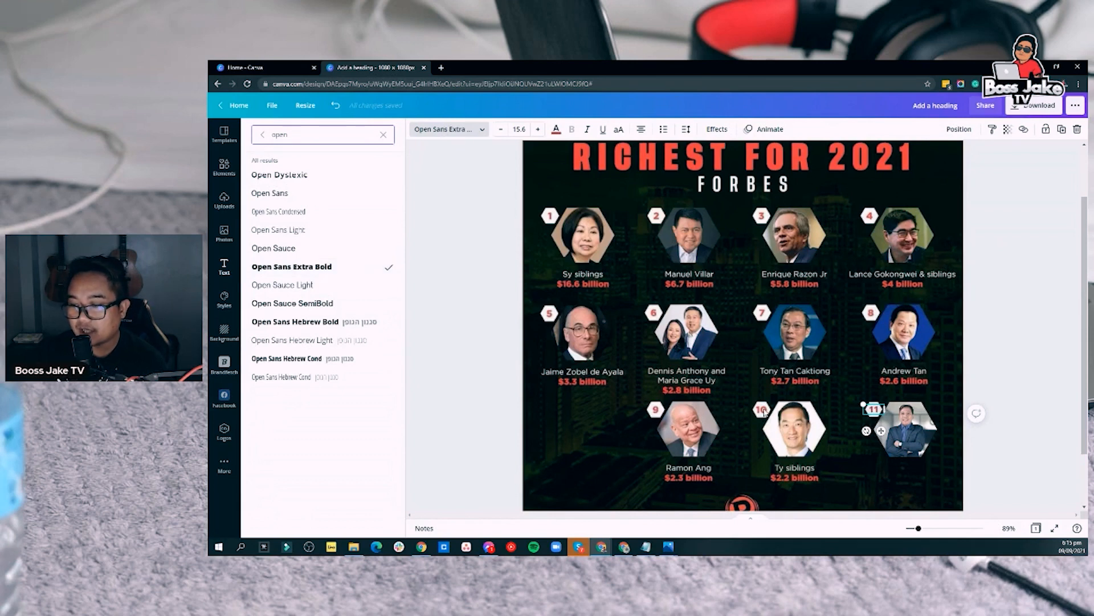
left_click(1043, 352)
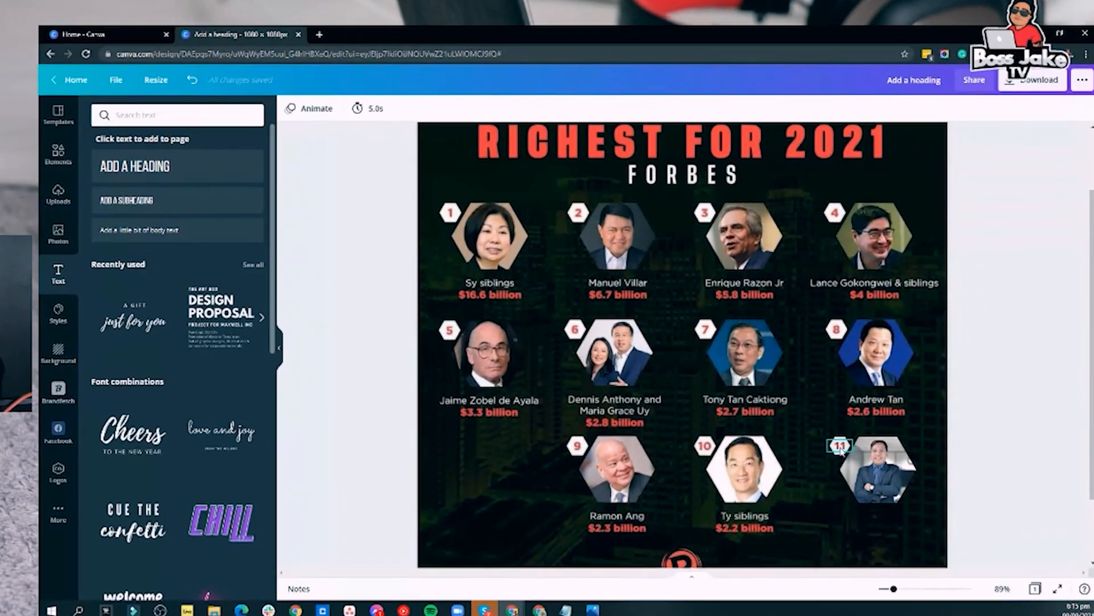
left_click(869, 415)
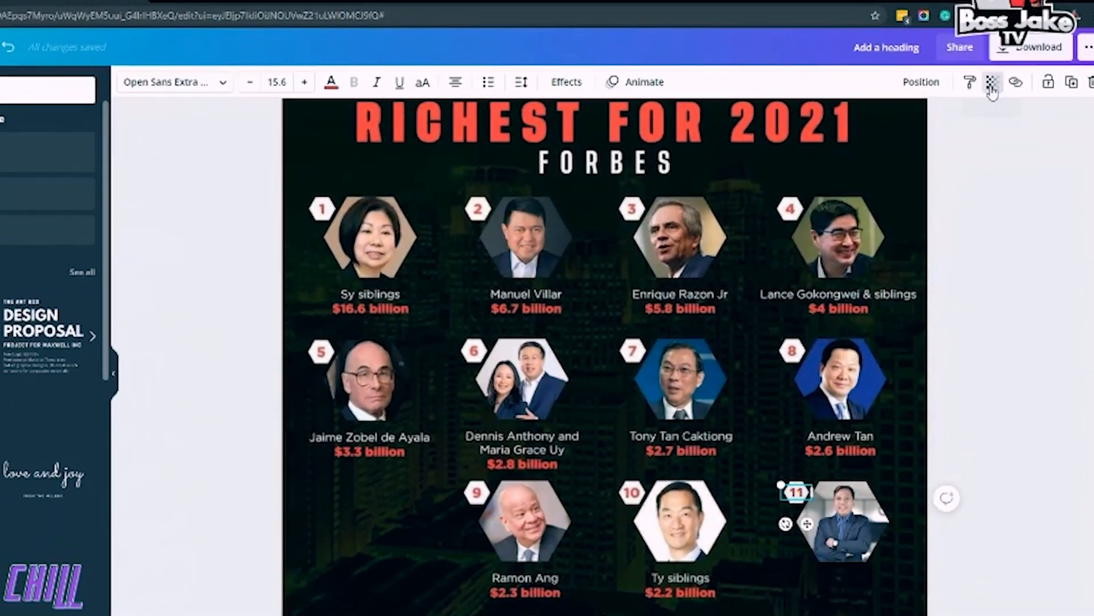
left_click(997, 92)
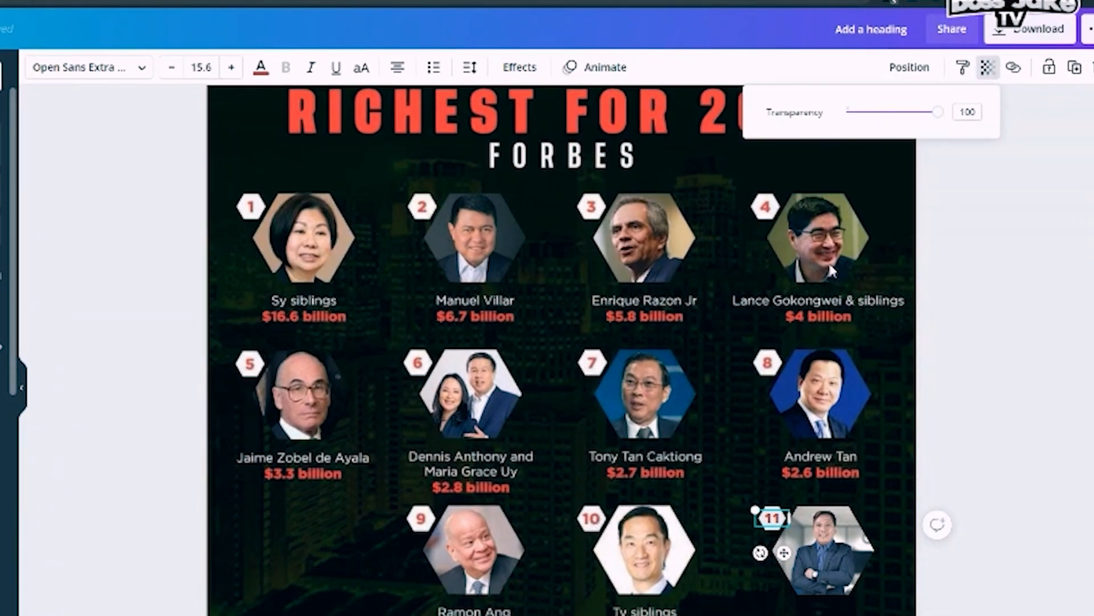
Lower the 11 badge's transparency to 73, then further to about 64
left_click_drag(936, 116, 916, 116)
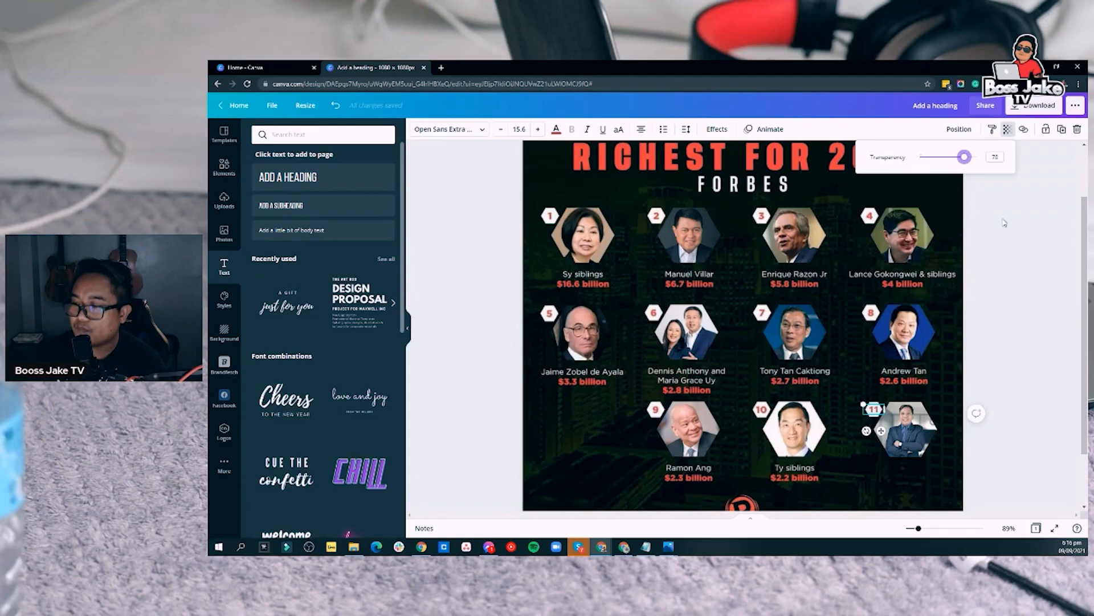
left_click(1022, 231)
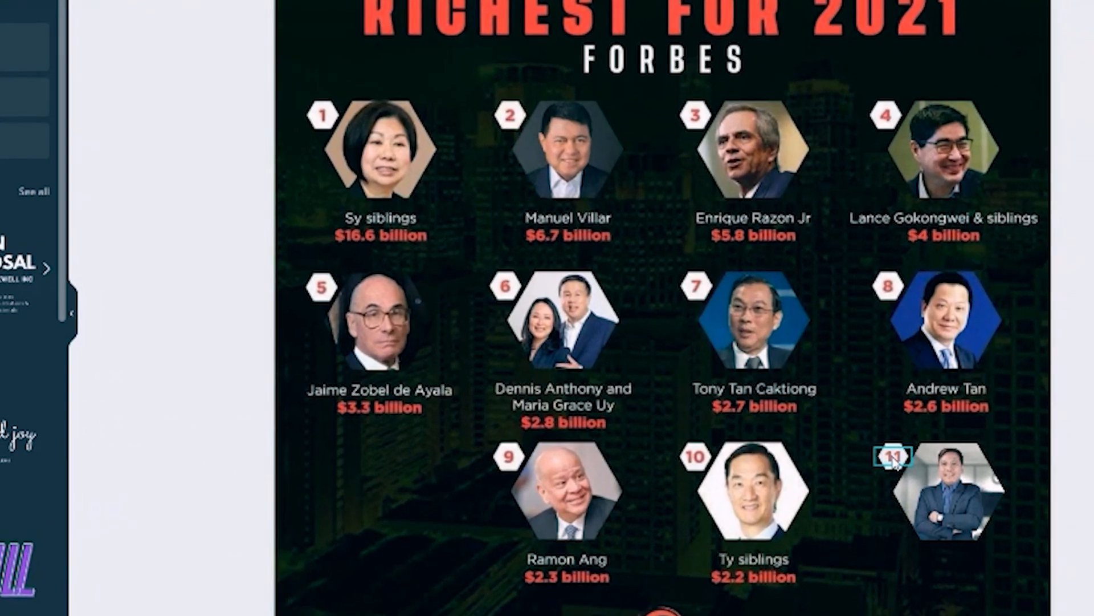
left_click(893, 458)
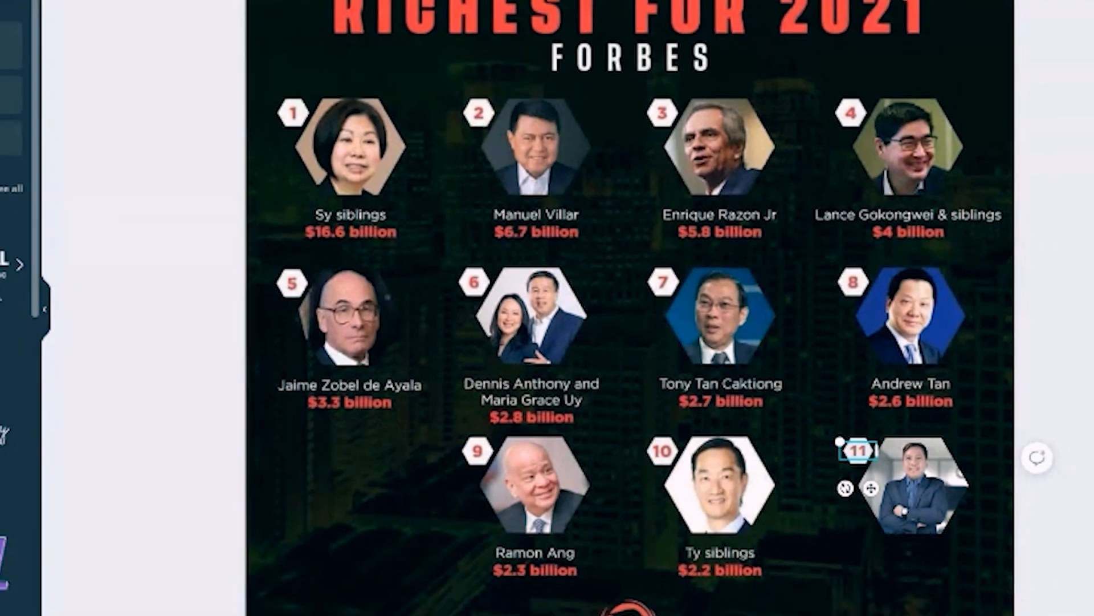
left_click(963, 11)
left_click_drag(912, 57, 883, 60)
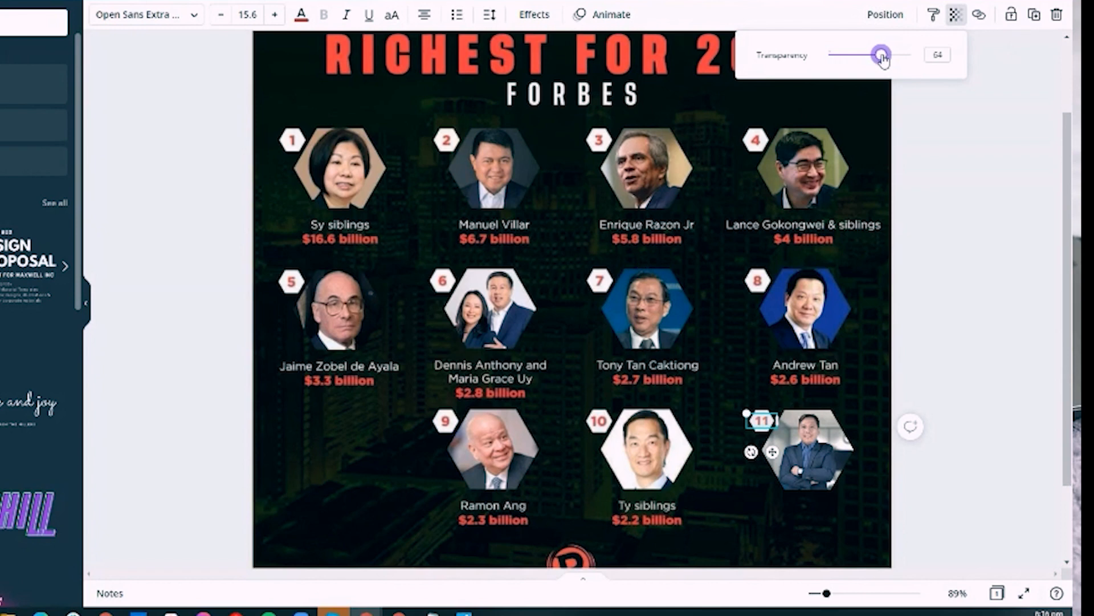
left_click(946, 199)
left_click(856, 380)
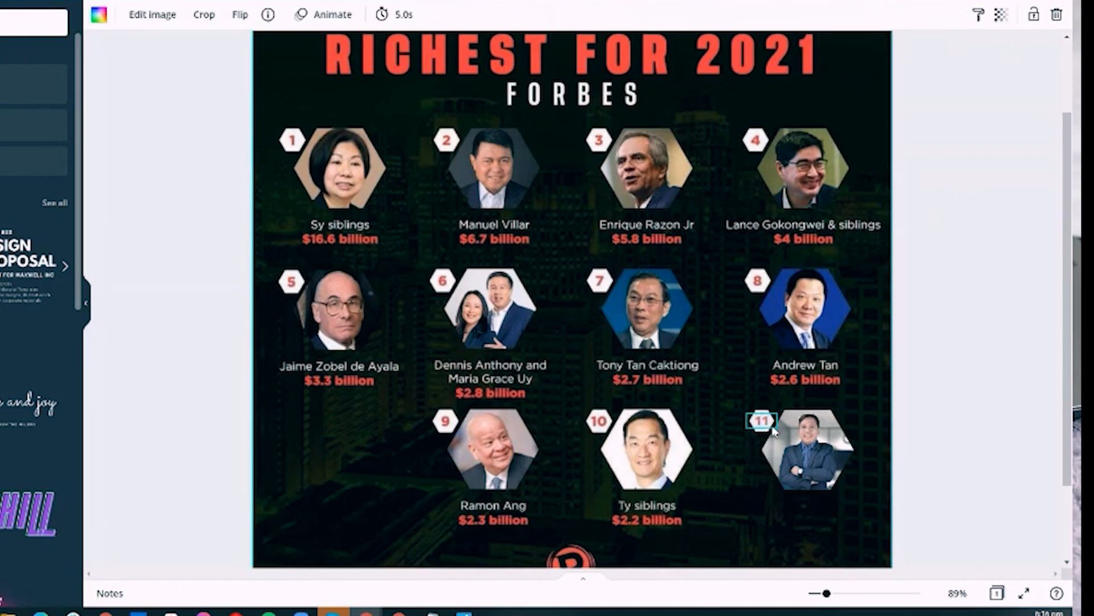
left_click(762, 420)
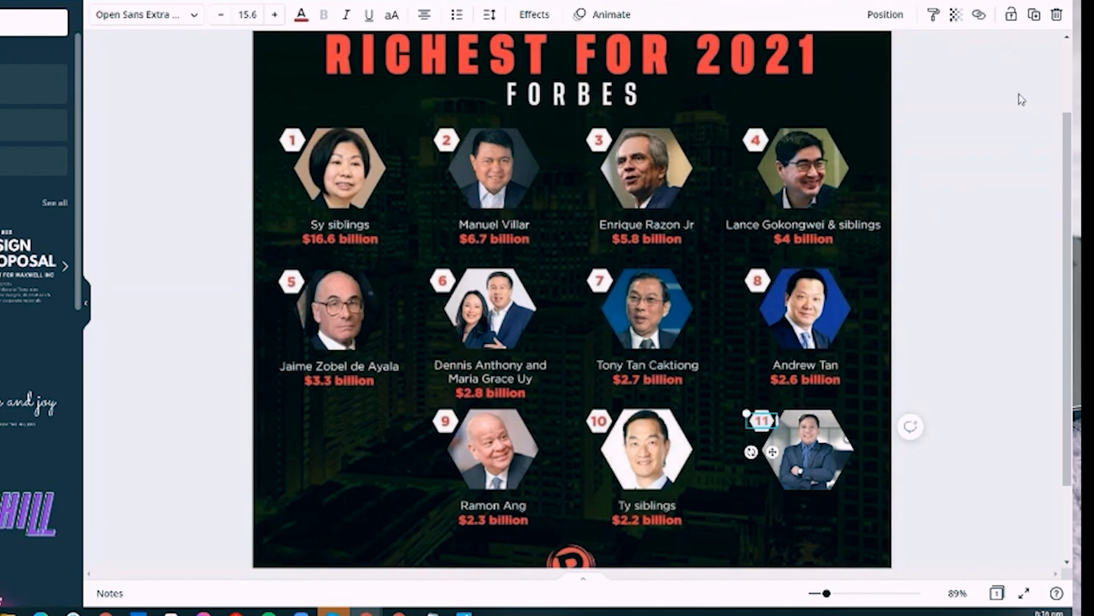
Duplicate the 11 label, type the creator's name into the copy, and widen it onto one line
left_click(1034, 15)
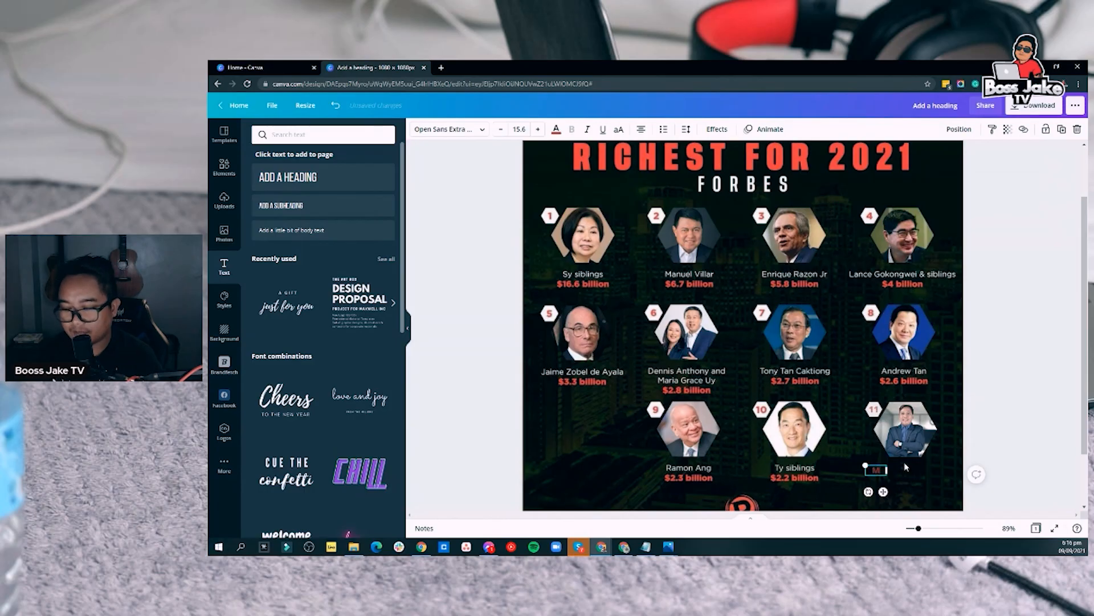
type("ichael")
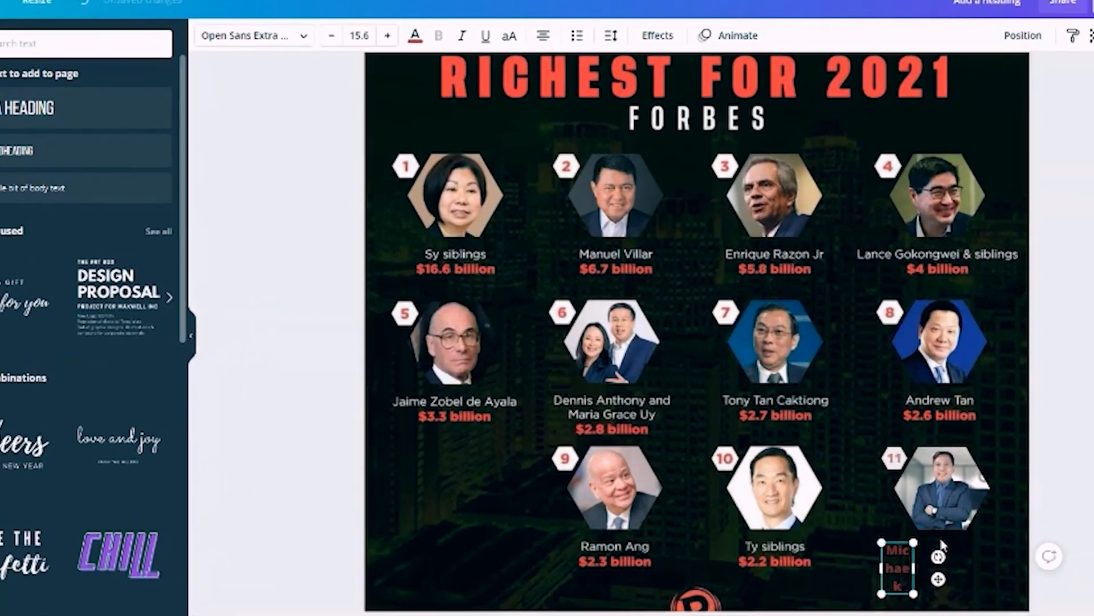
type(" Lizo")
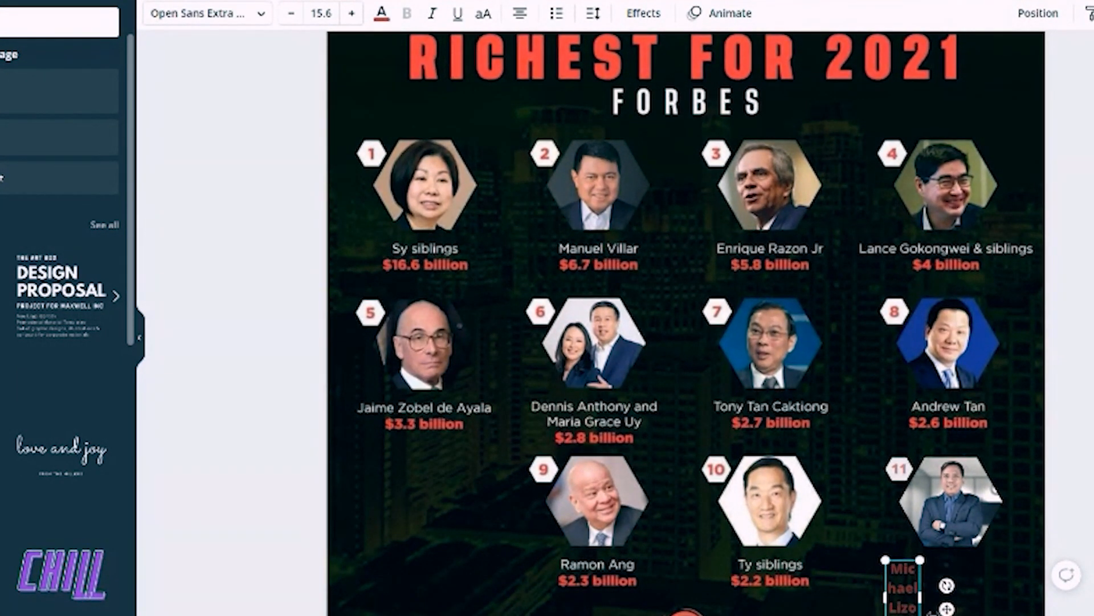
left_click_drag(933, 599, 1027, 599)
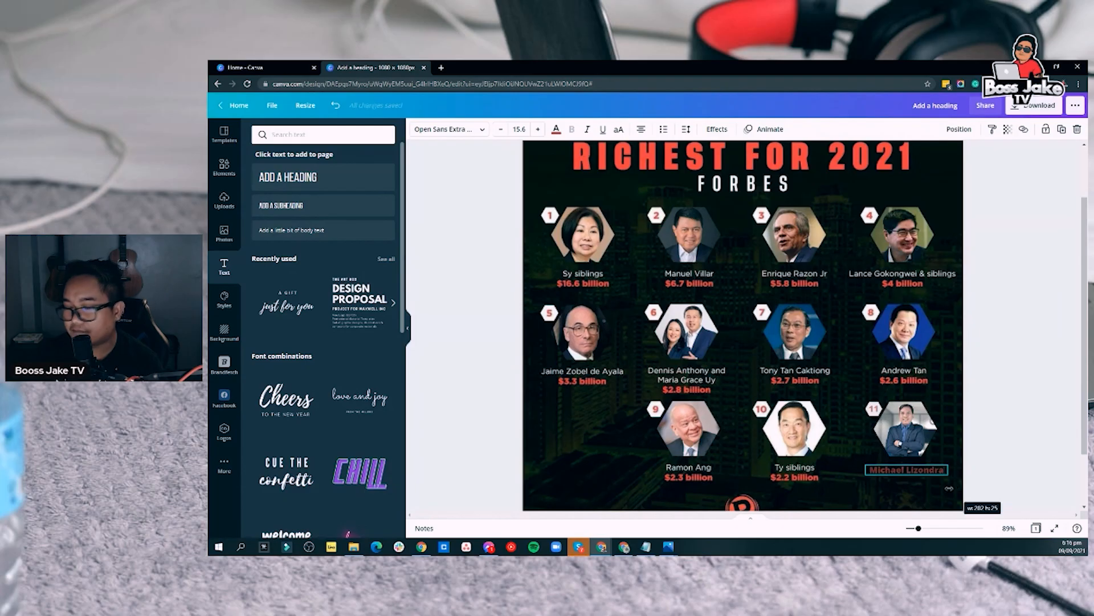
left_click_drag(949, 488, 925, 467)
key("Escape")
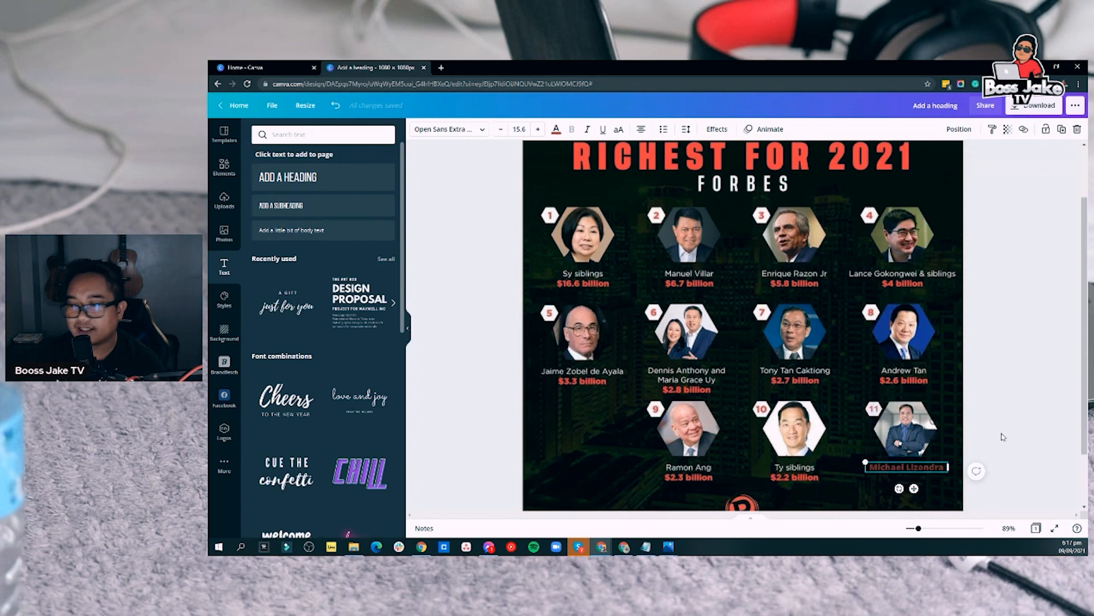
Colour the name caption light off-white #ece5df and set its transparency to about 51
left_click(556, 129)
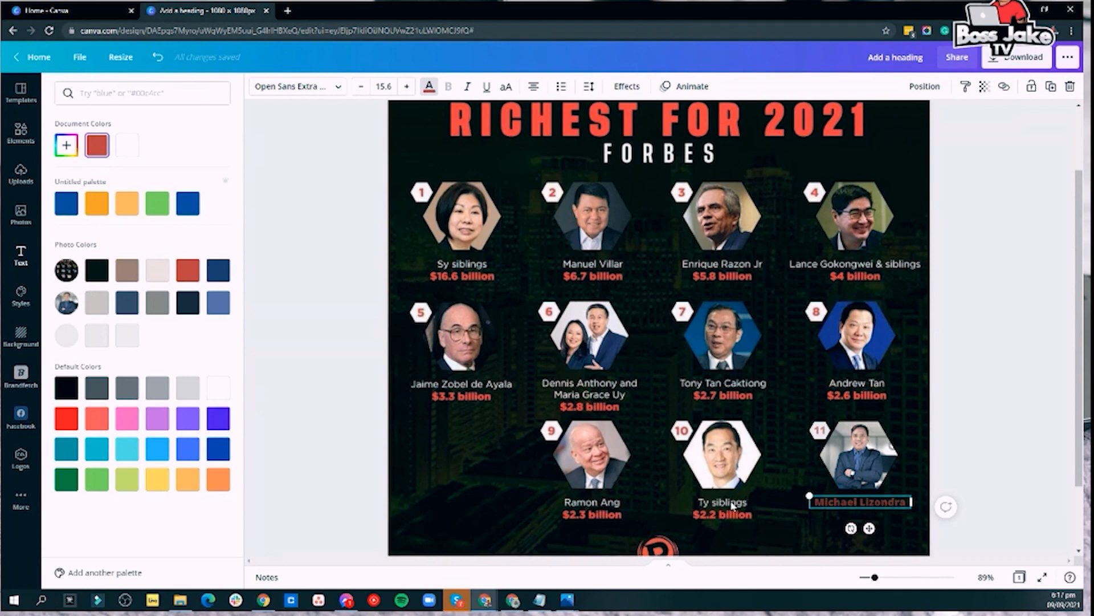
left_click(158, 272)
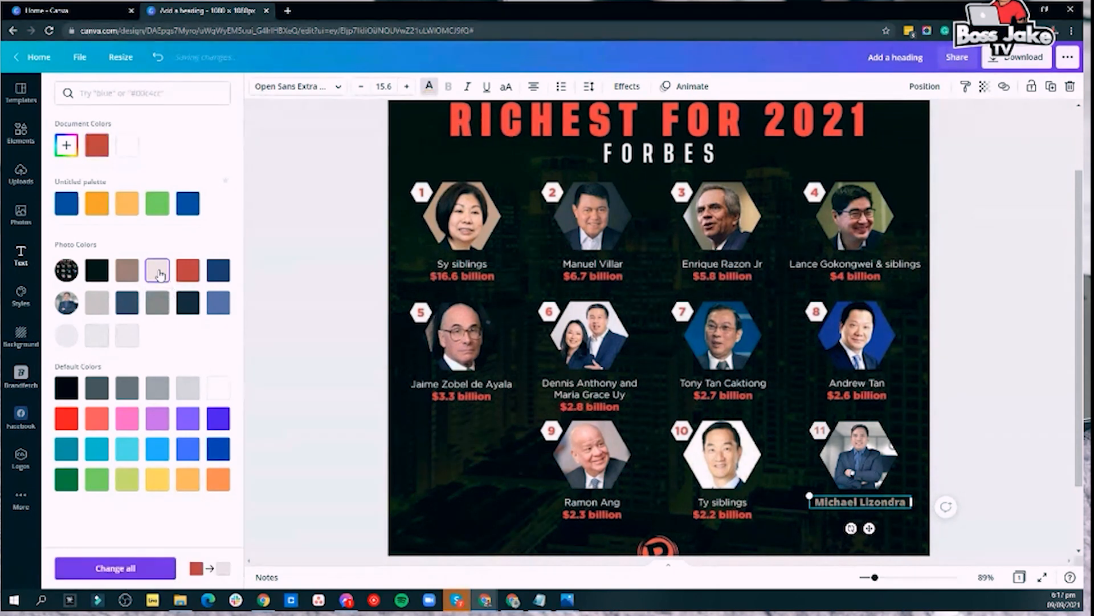
left_click(984, 86)
left_click_drag(942, 121, 912, 126)
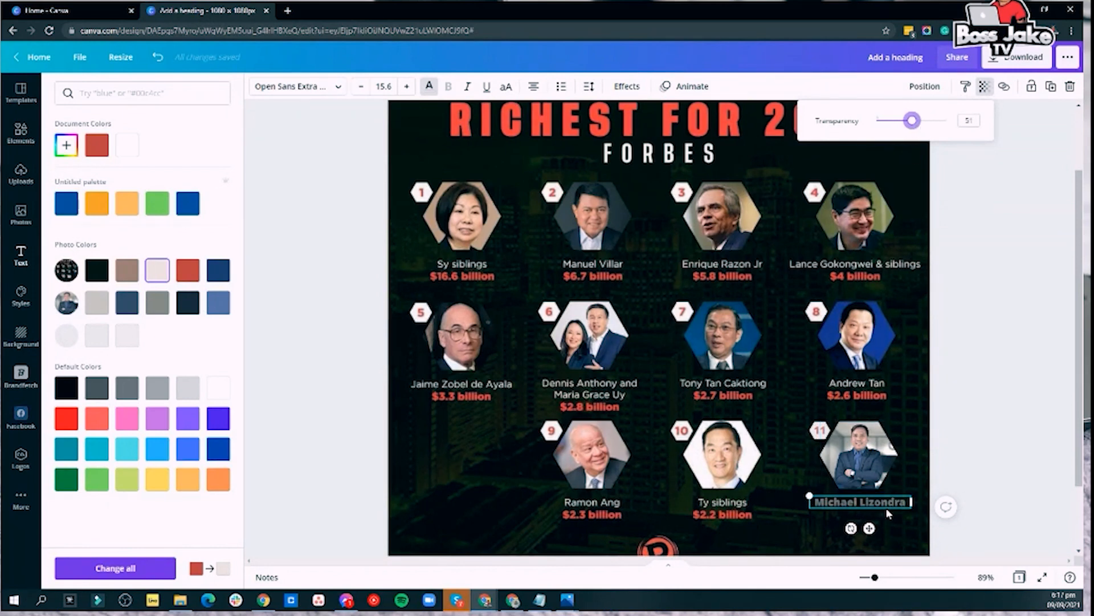
left_click(336, 86)
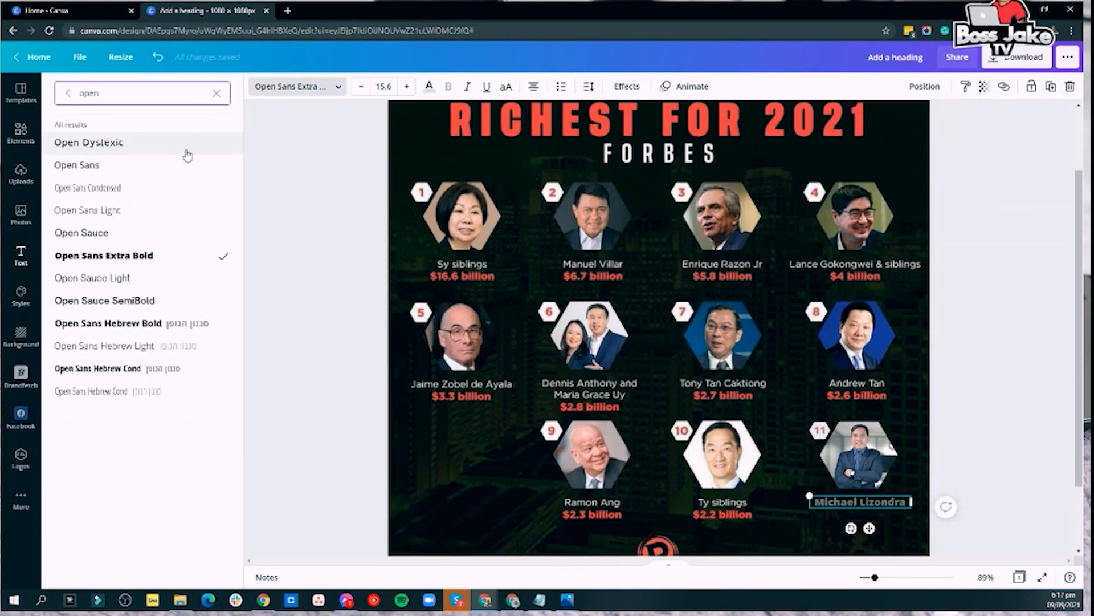
Try Open Sans Light, Open Sauce and Open Sauce SemiBold, then set the caption to Open Sans Hebrew Cond
left_click(166, 218)
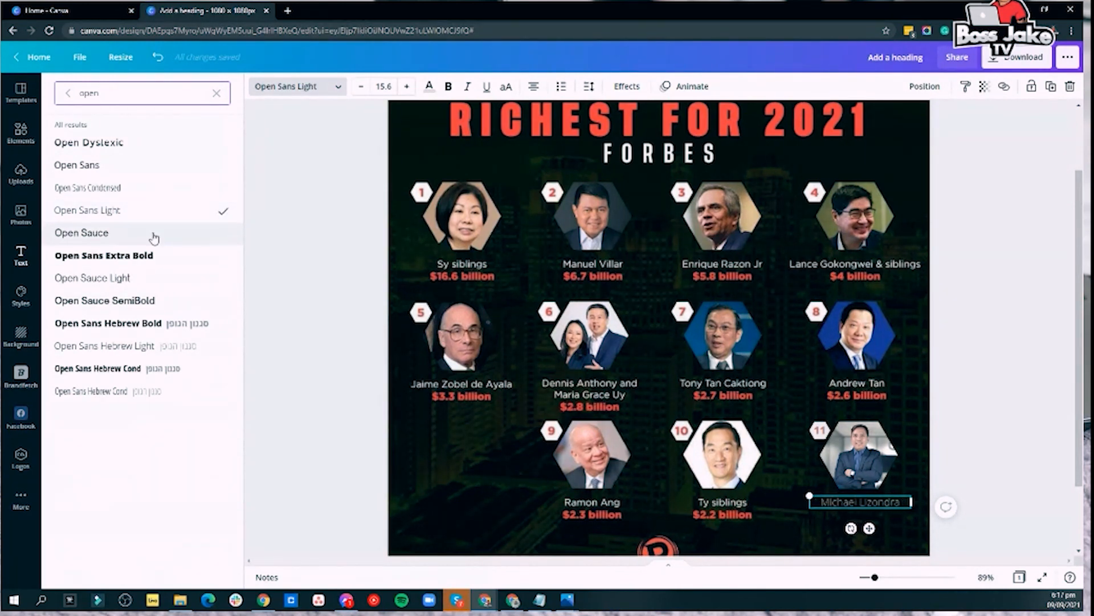
left_click(163, 232)
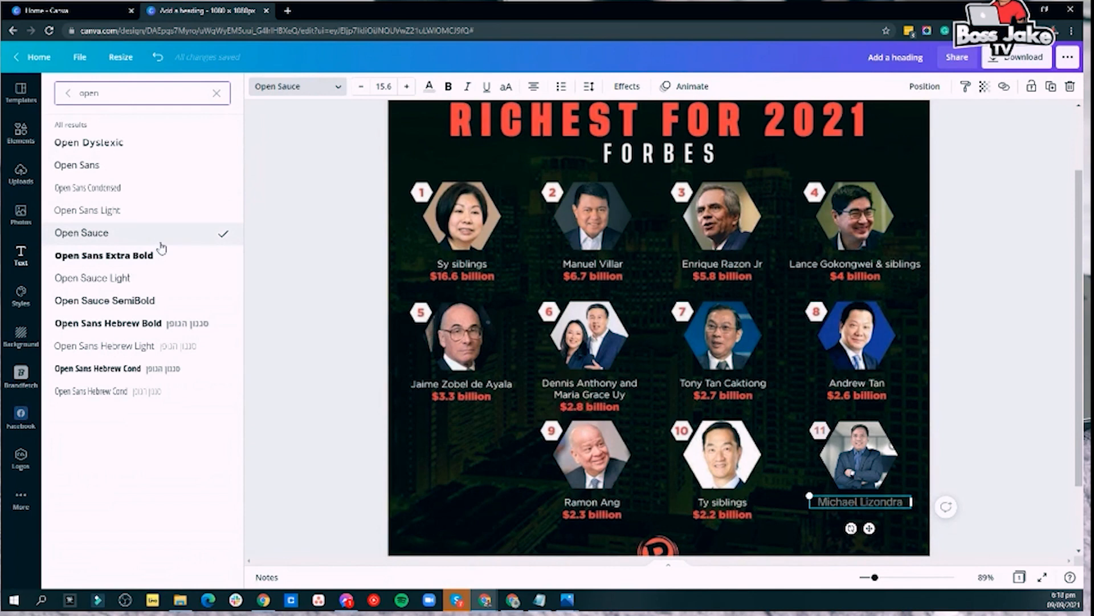
left_click(167, 309)
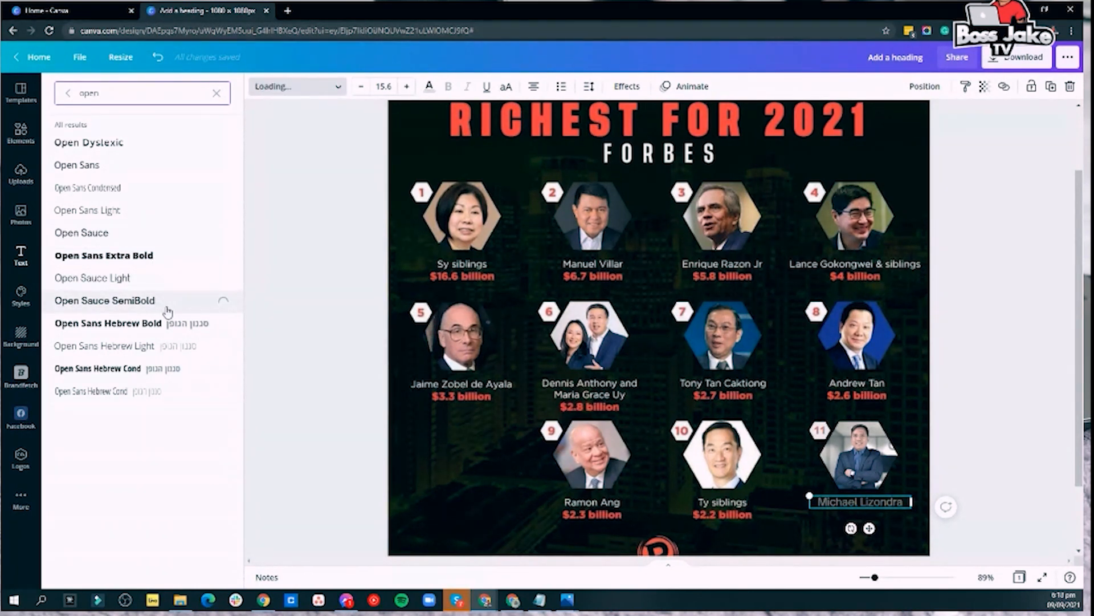
left_click(142, 368)
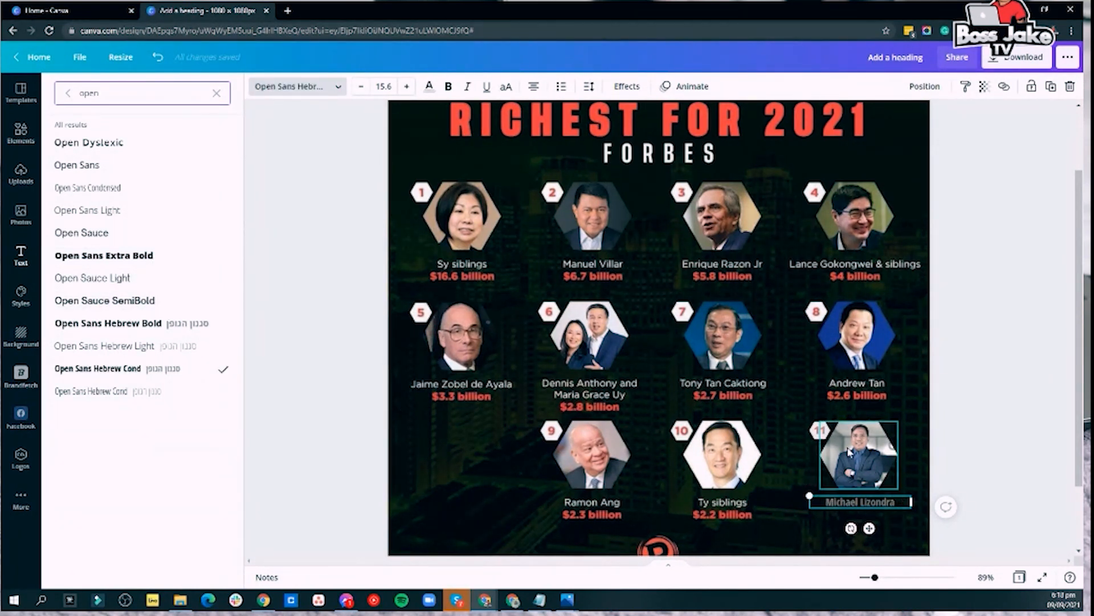
Narrow the name caption's box and align it neatly under the 11th photo
left_click_drag(913, 502, 862, 501)
left_click(872, 503)
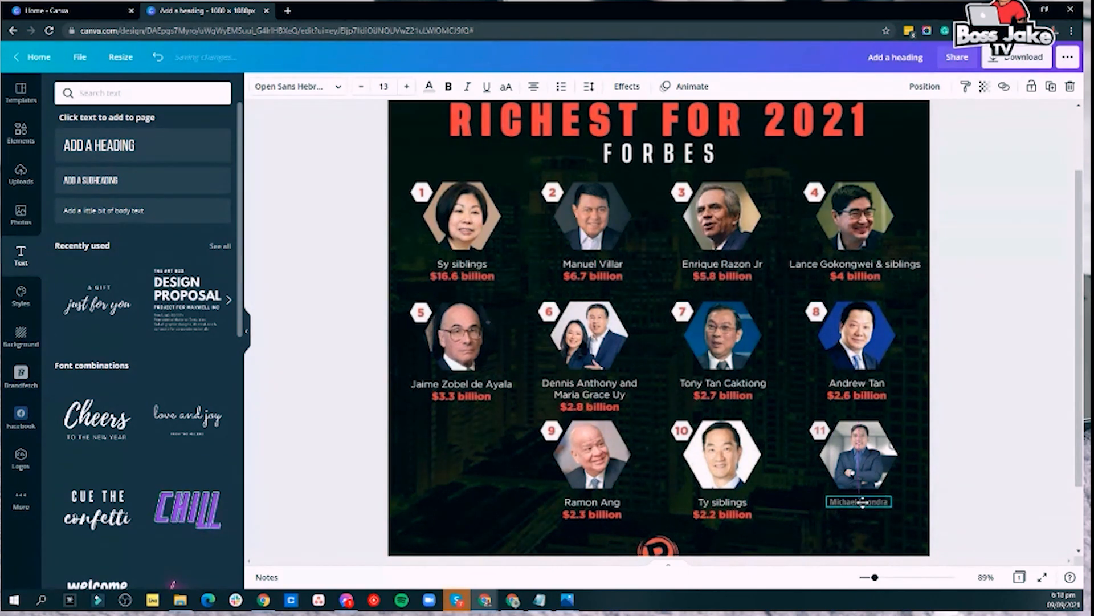
left_click(1031, 427)
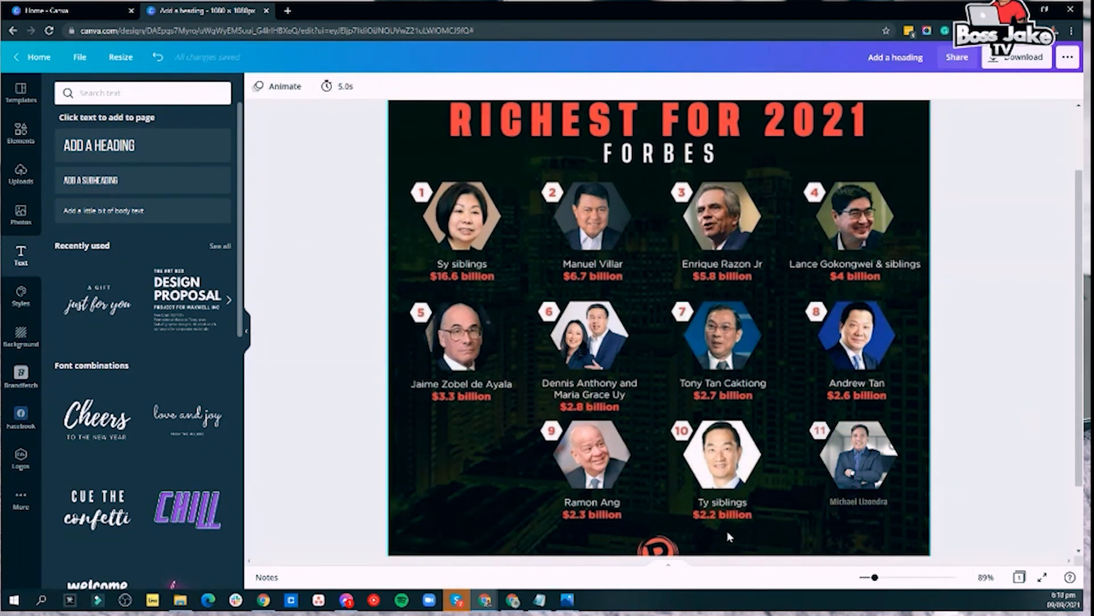
left_click_drag(862, 507, 866, 507)
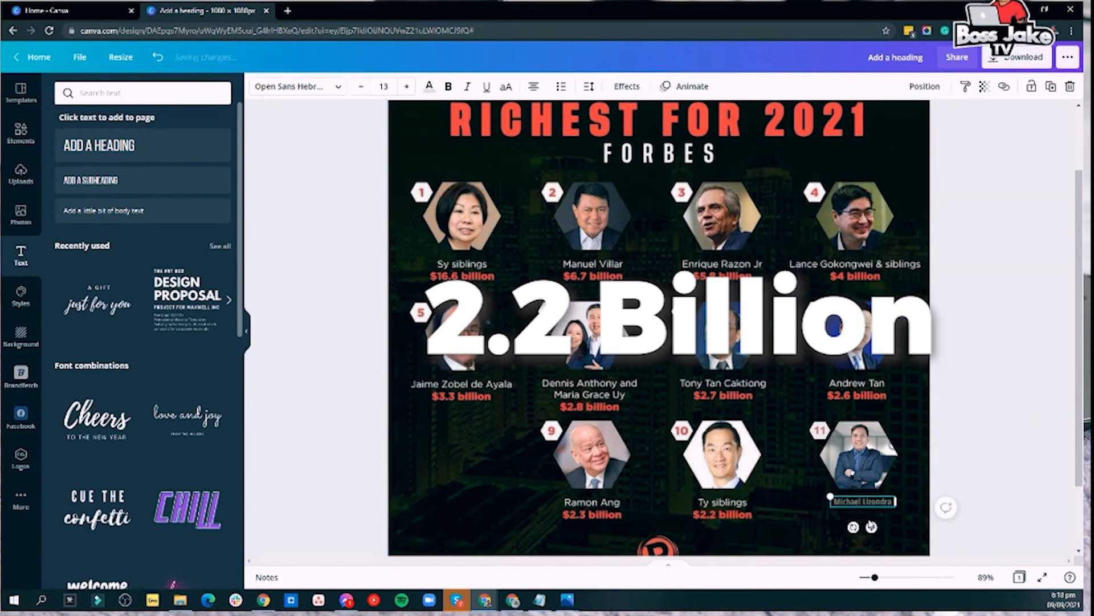
key("ctrl+z")
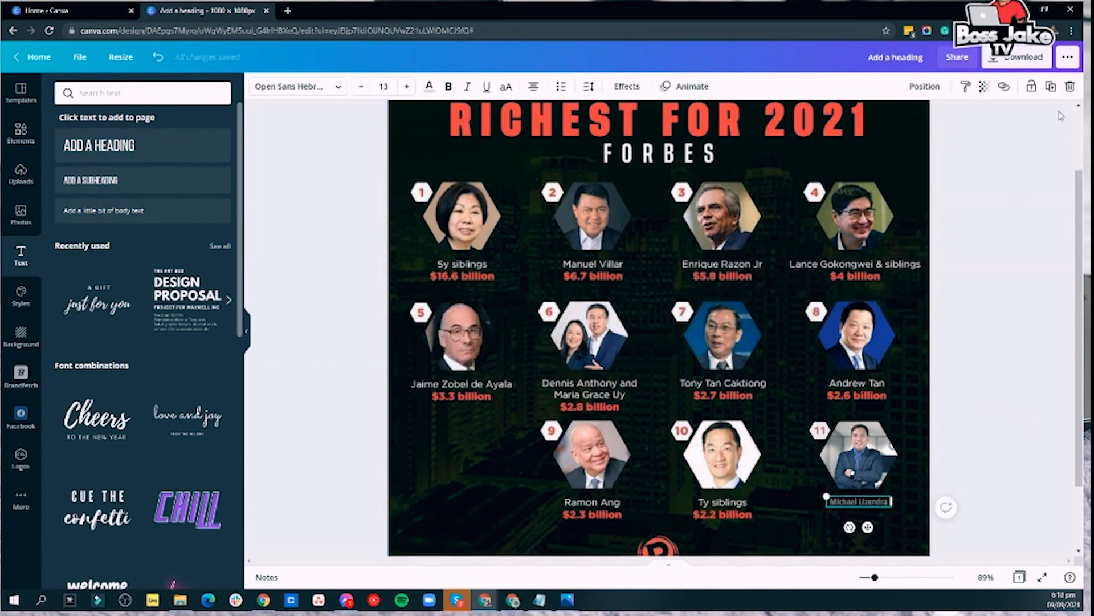
Duplicate the name caption below itself and replace its text with 'P1.7 thousand'
left_click(1051, 86)
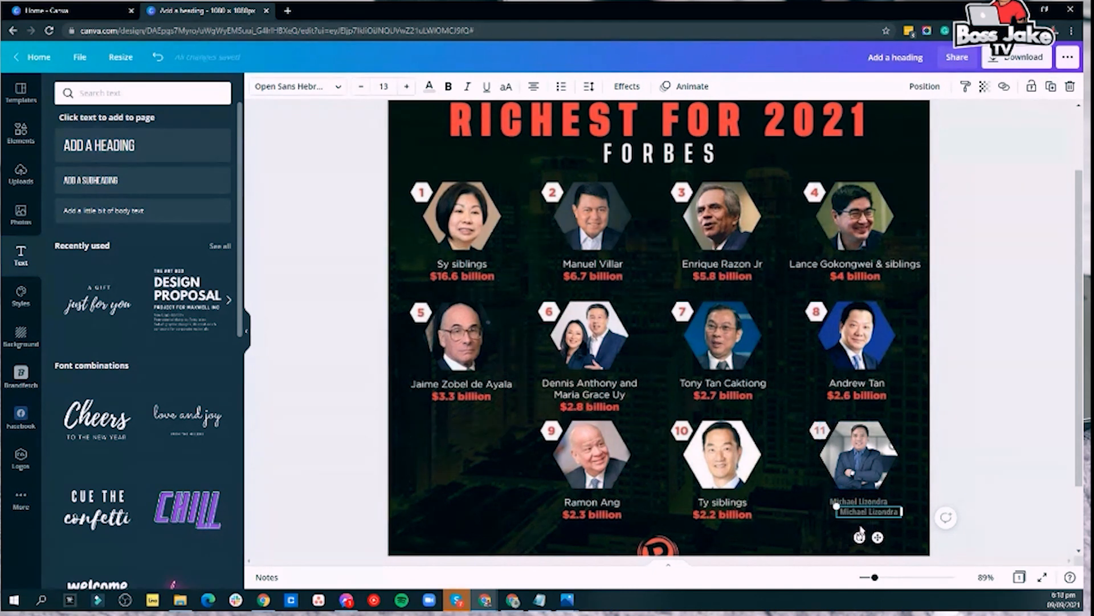
left_click_drag(867, 515, 860, 519)
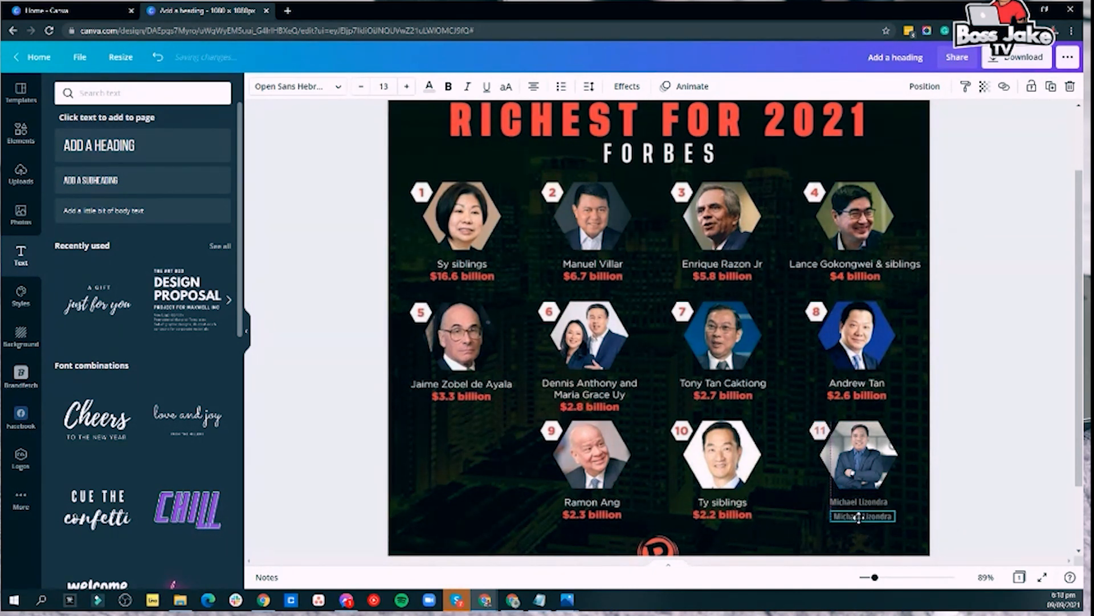
double_click(860, 516)
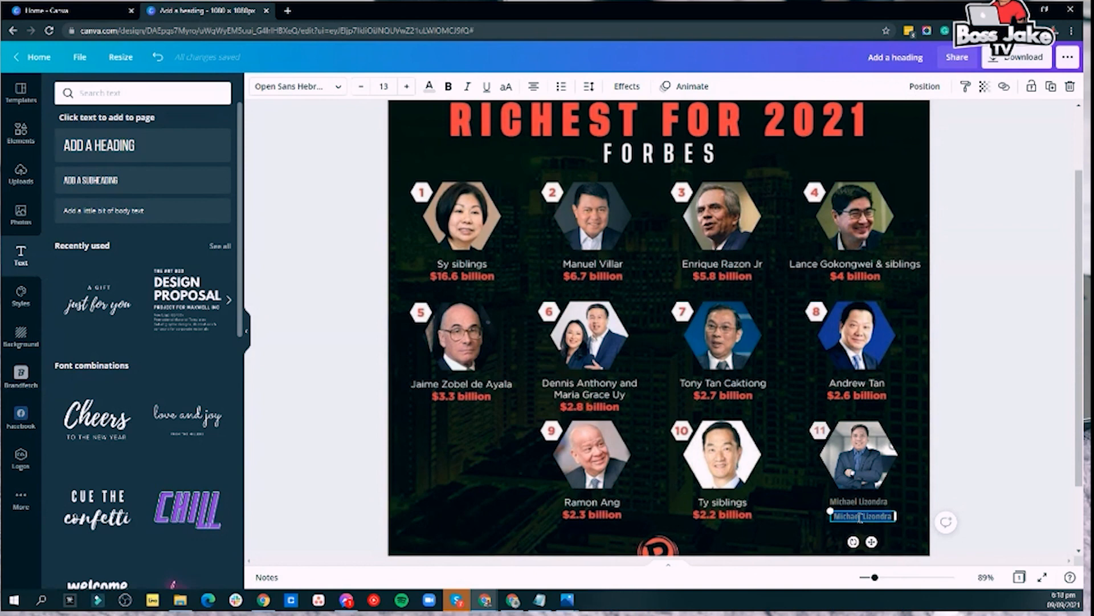
key("BackSpace")
type("P1.7 thousan")
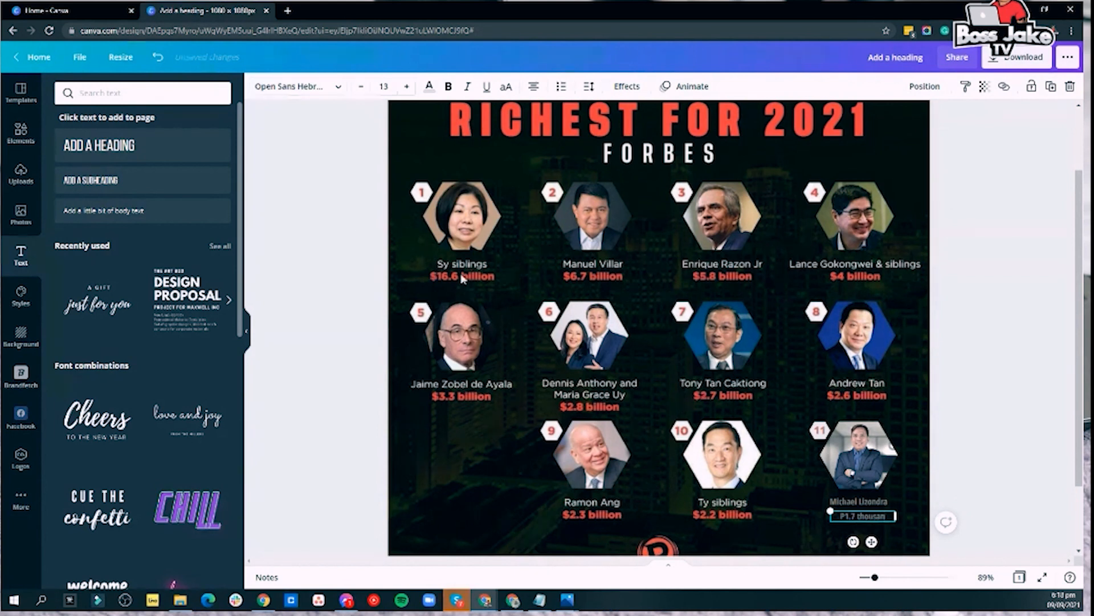
type("d")
Make the amount bold Open Sans Extra Bold in the design's red with transparency 80
left_click(449, 89)
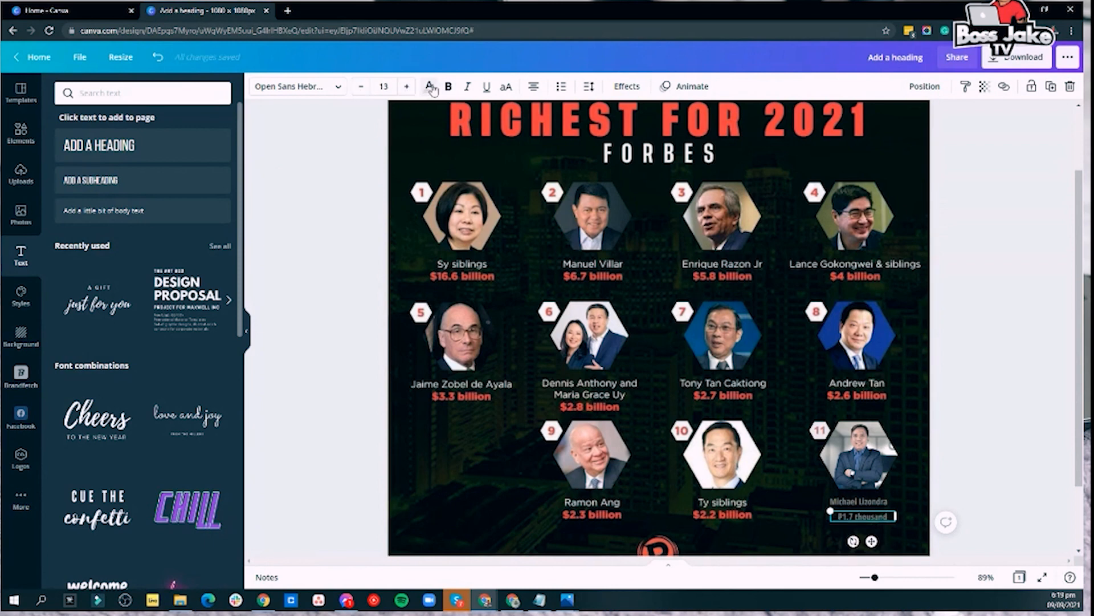
left_click(333, 87)
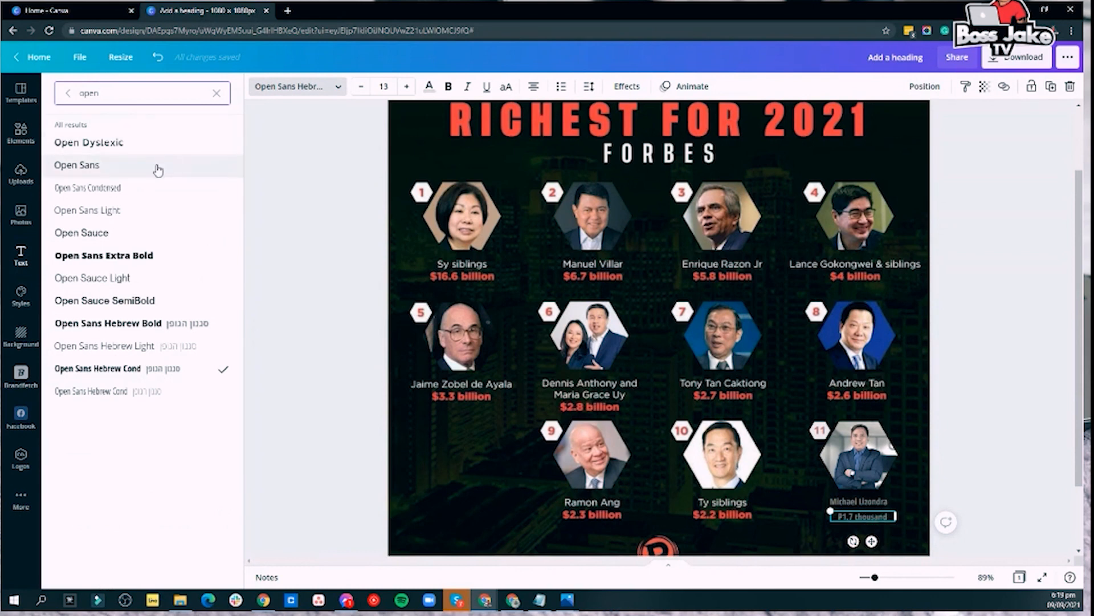
left_click(149, 257)
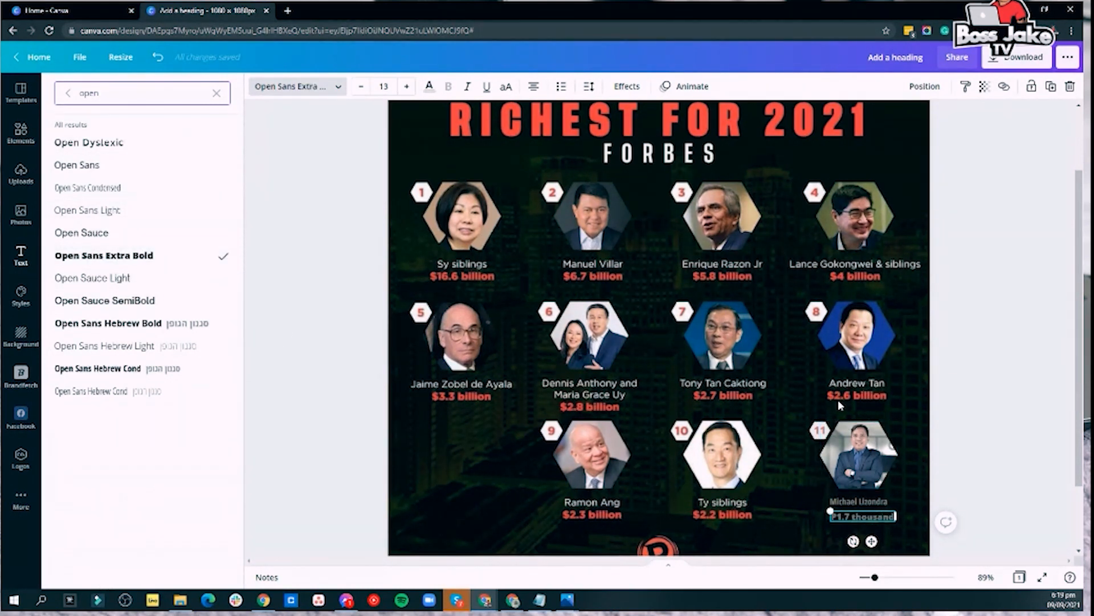
left_click(429, 86)
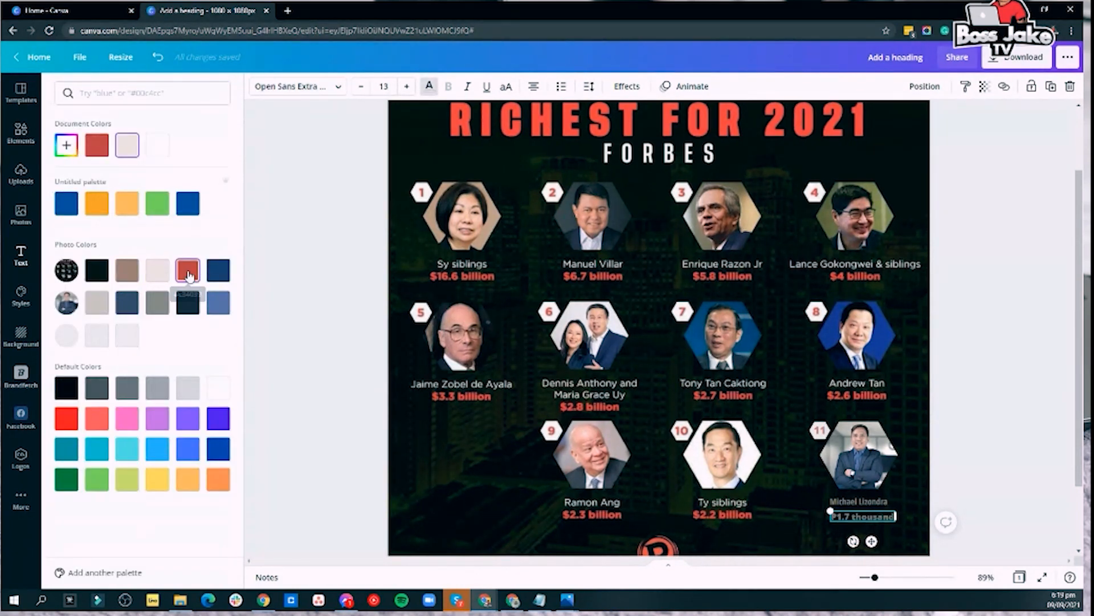
left_click(189, 276)
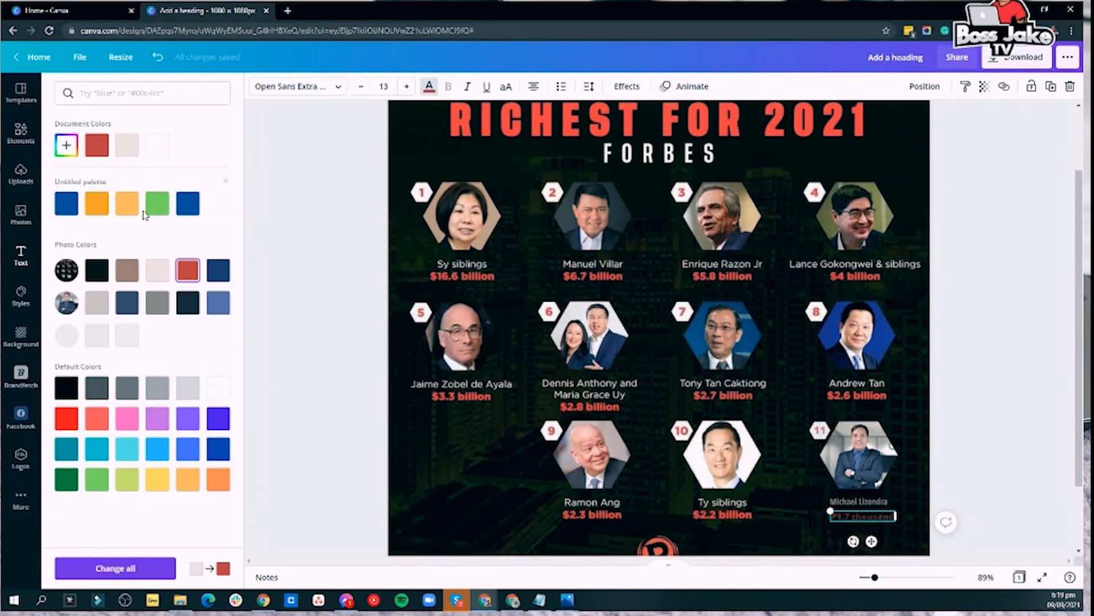
left_click(984, 86)
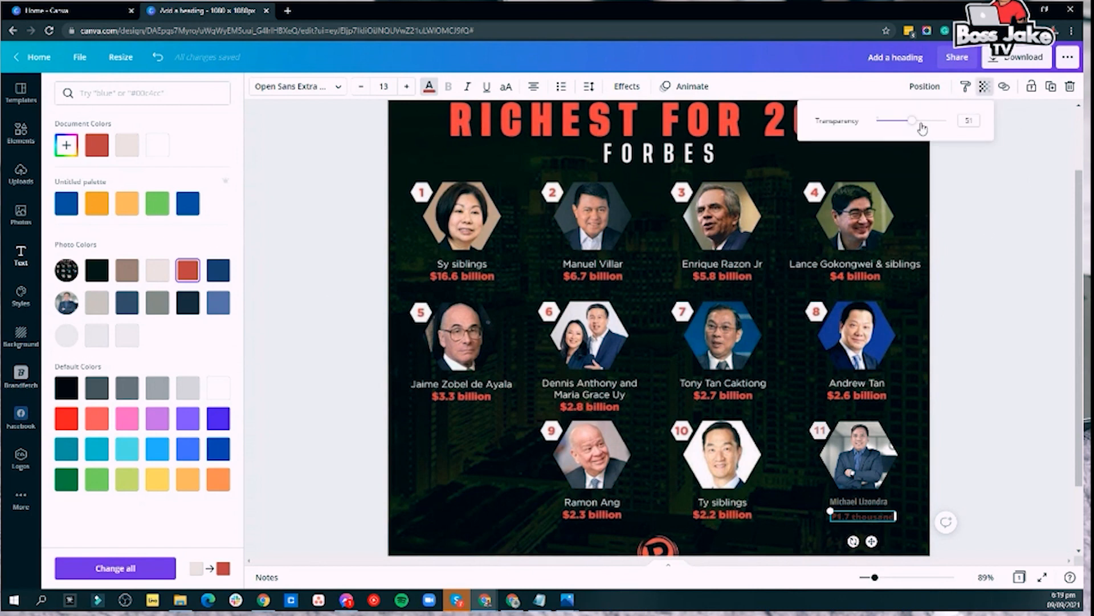
left_click_drag(912, 126, 933, 126)
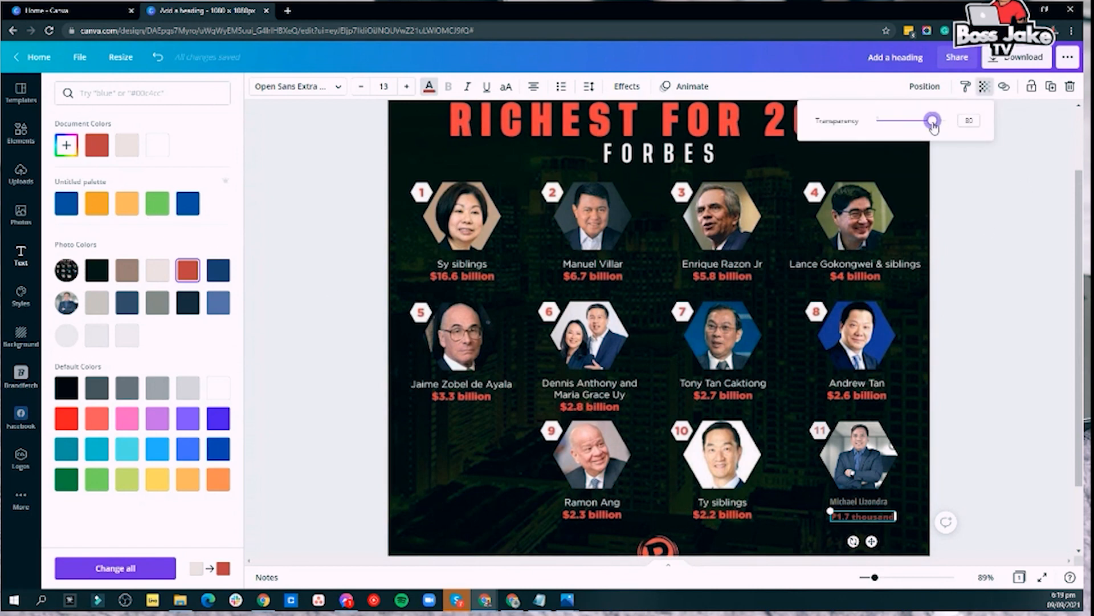
After trying coral and bright red, keep the design's red and set transparency to 62
left_click(94, 420)
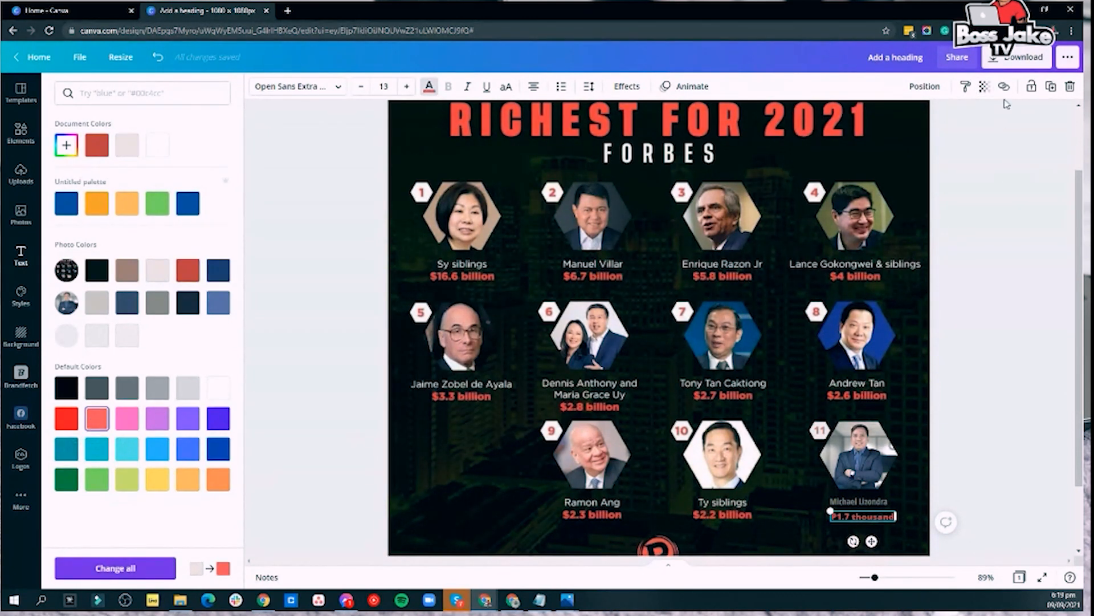
left_click(984, 86)
mouse_move(927, 126)
left_mouse_down()
mouse_move(910, 125)
mouse_move(944, 128)
mouse_move(931, 127)
left_mouse_up()
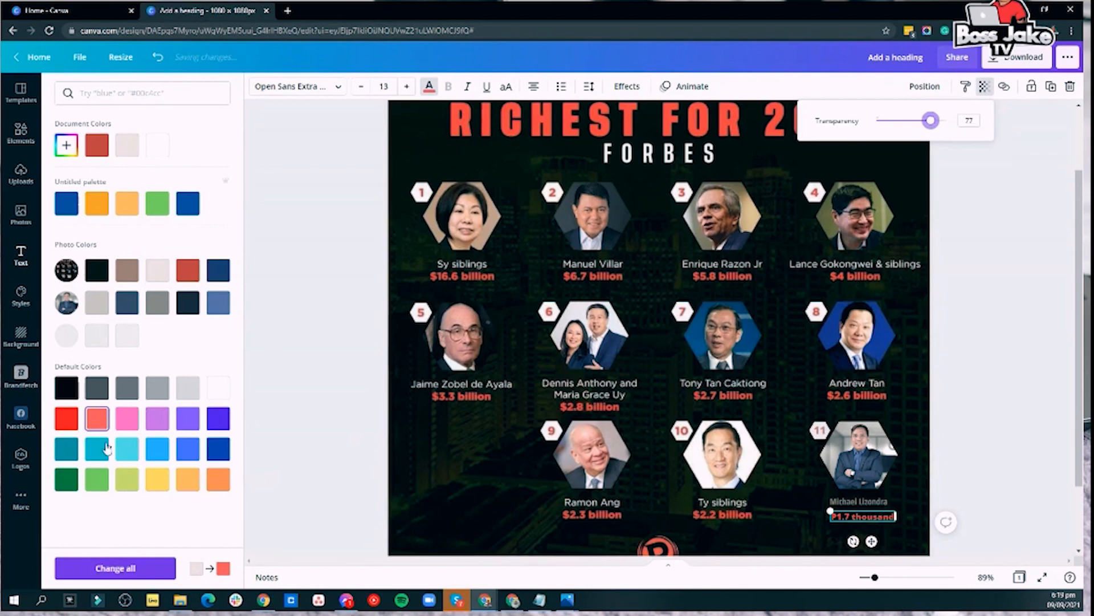
left_click(72, 426)
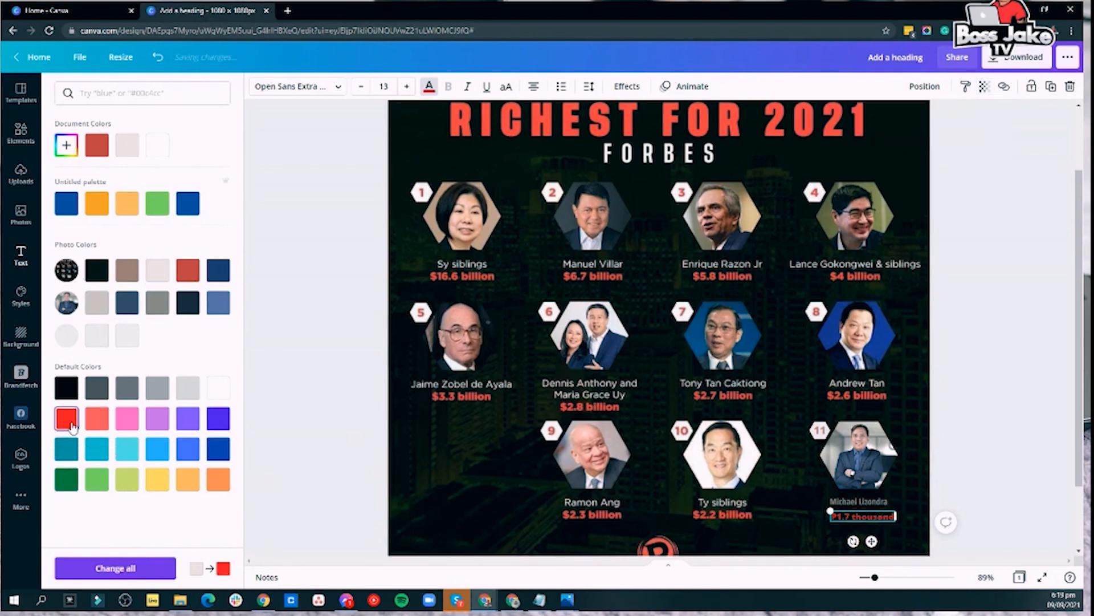
left_click(984, 86)
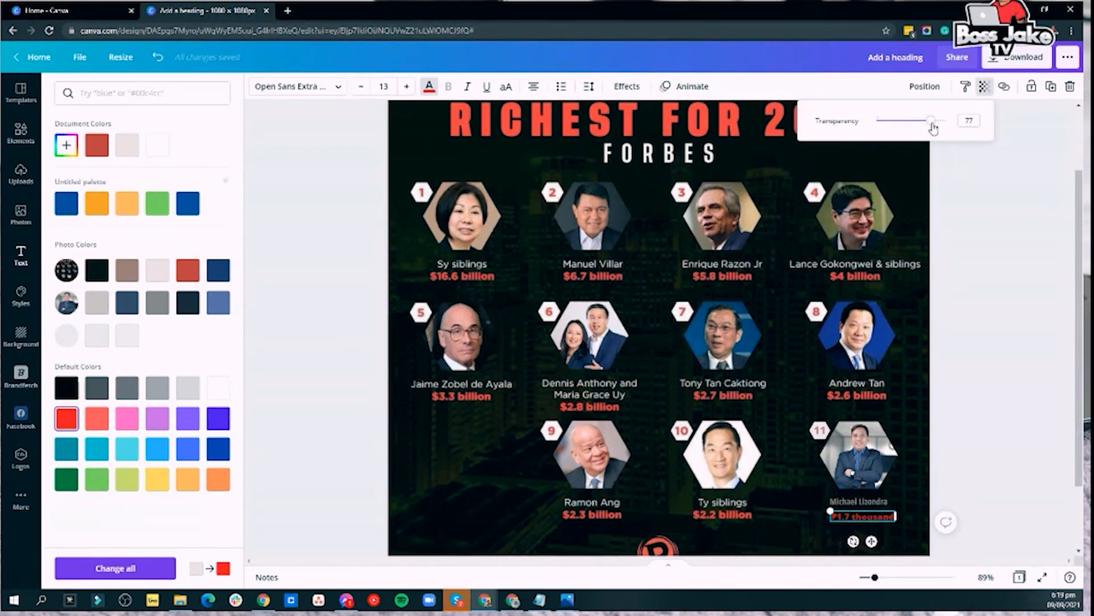
left_click_drag(930, 122, 937, 131)
left_click(197, 278)
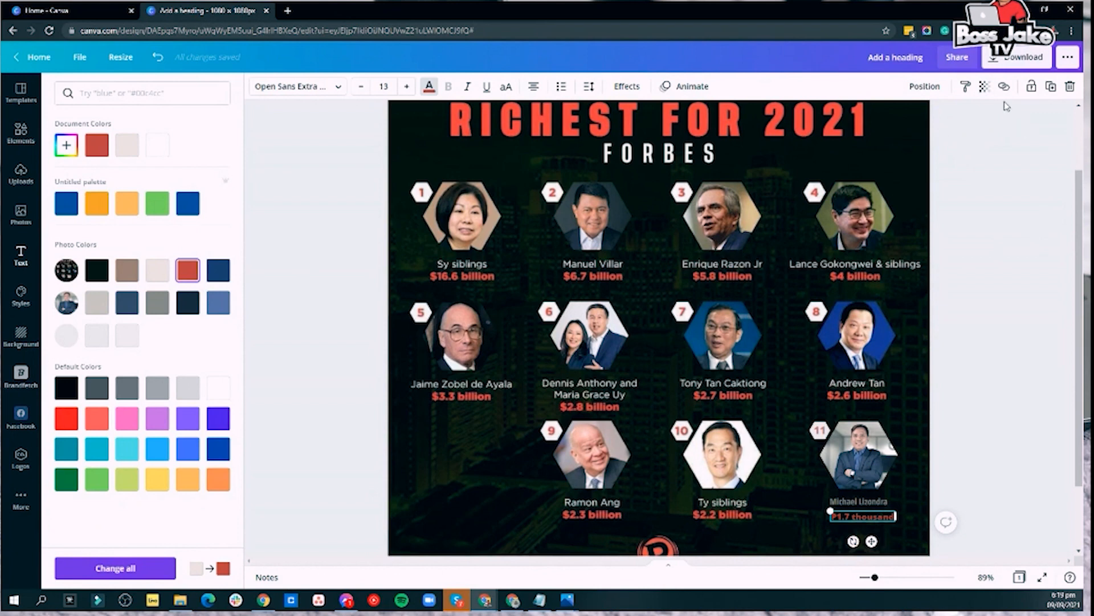
left_click(984, 86)
mouse_move(950, 122)
left_mouse_down()
mouse_move(921, 132)
mouse_move(949, 133)
left_mouse_up()
left_click(891, 527)
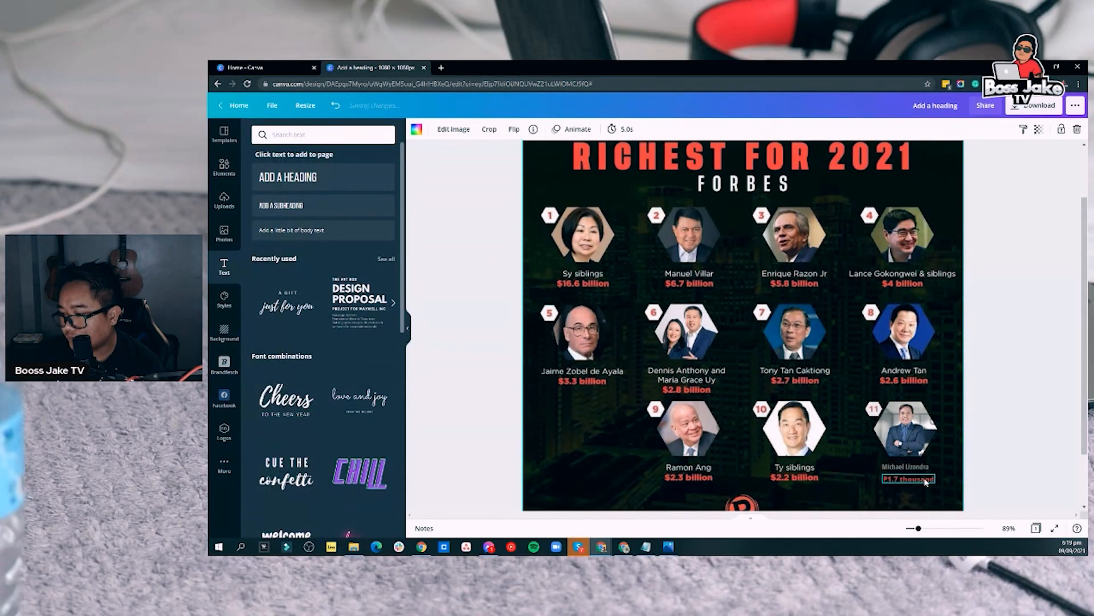
Nudge the 'P1.7 thousand' amount line up so it sits just under the name caption
left_click_drag(926, 482, 917, 473)
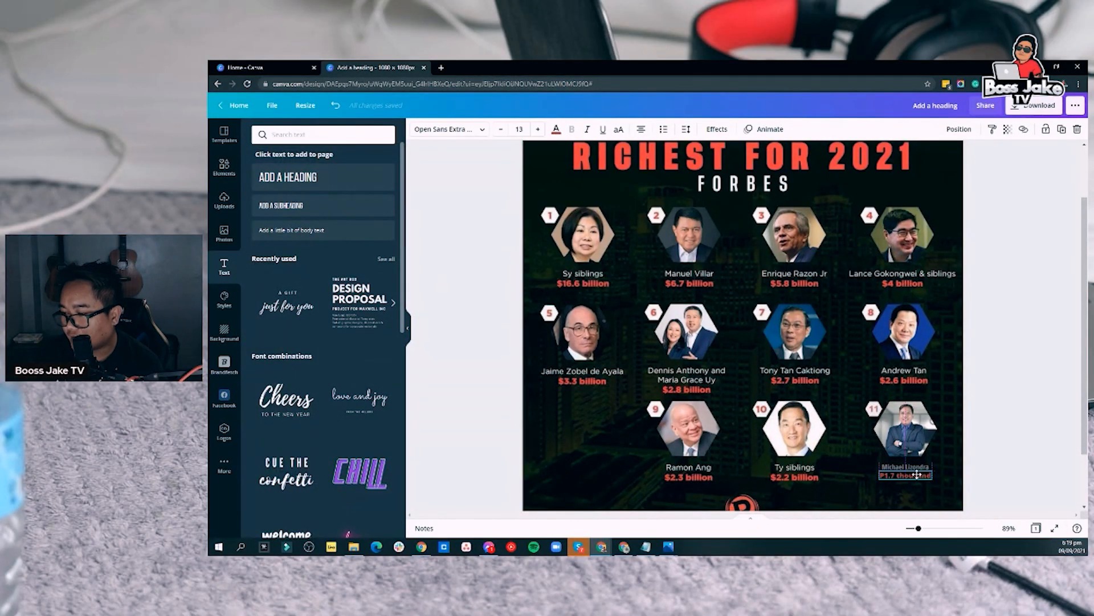
key("Escape")
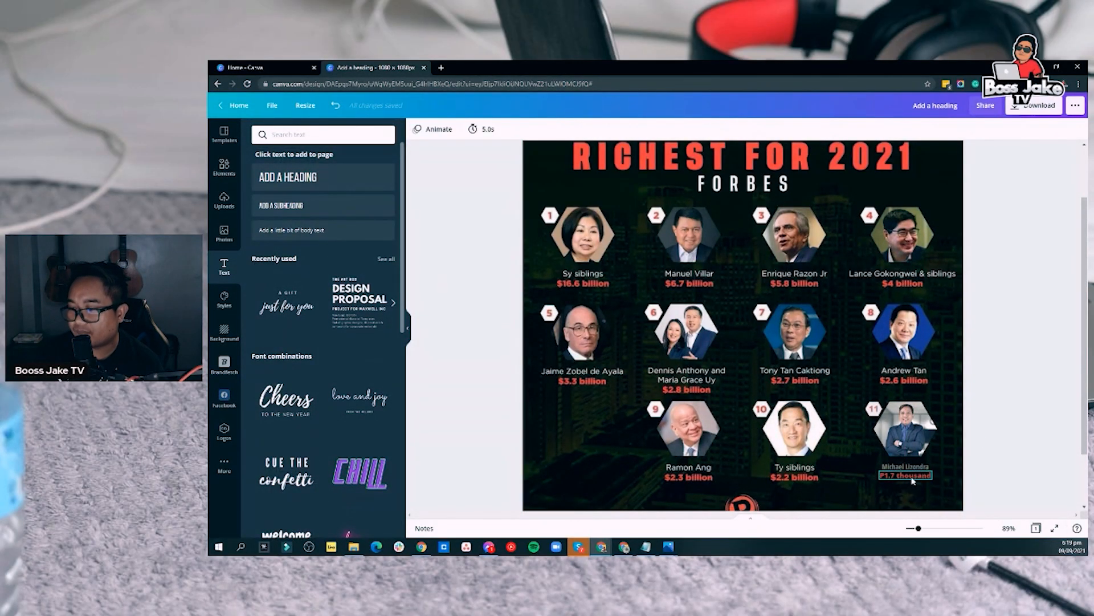
left_click(912, 479)
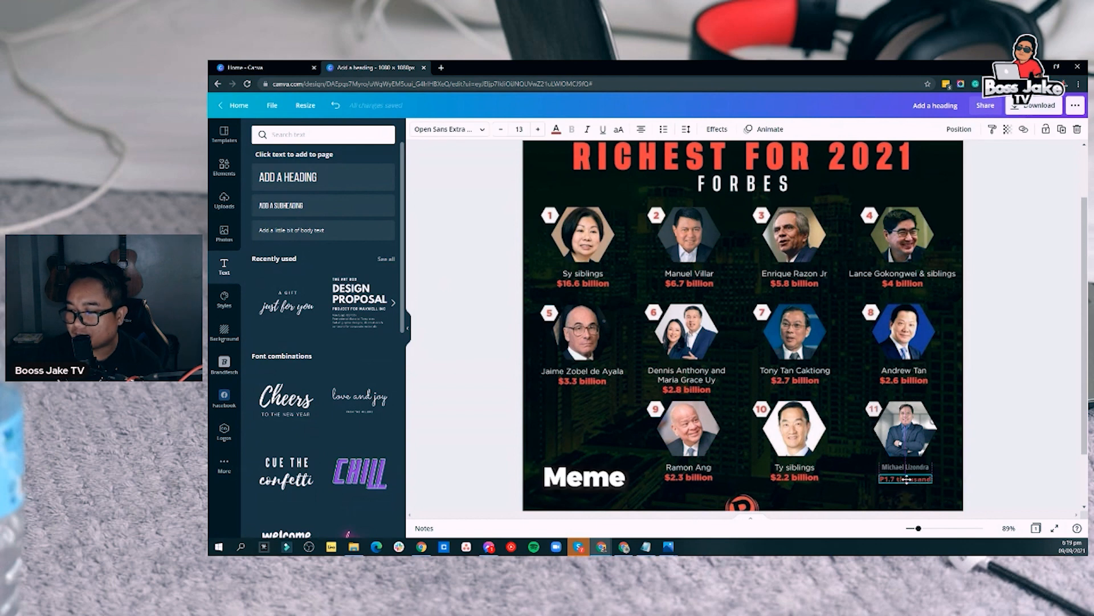
Zoom out to about 59% and deselect to preview all eleven entries of the graphic
scroll(967, 366, "up", 2)
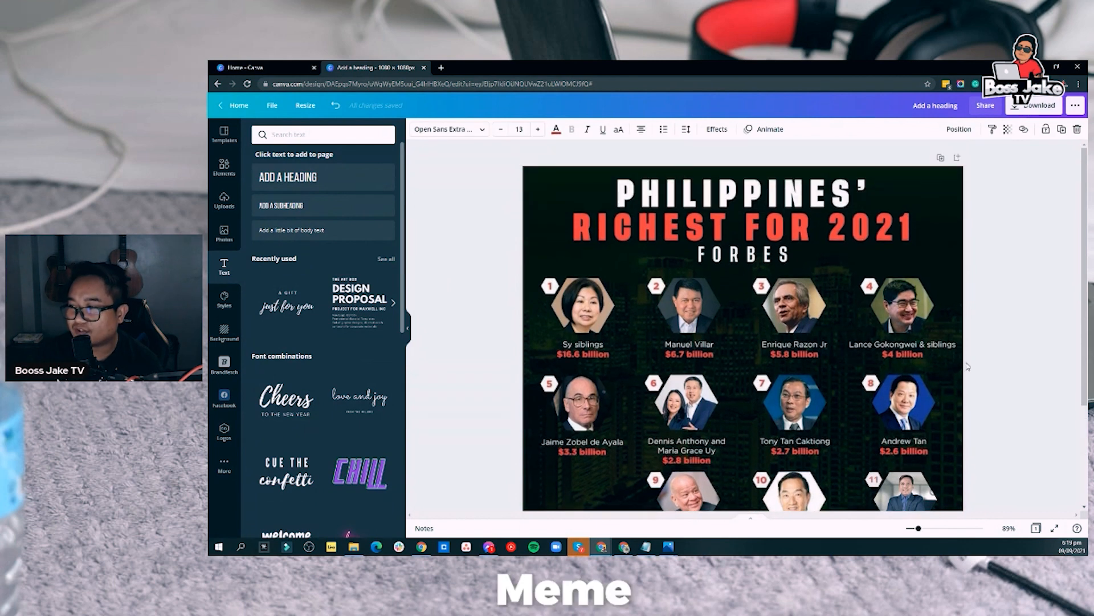
left_click_drag(919, 529, 914, 528)
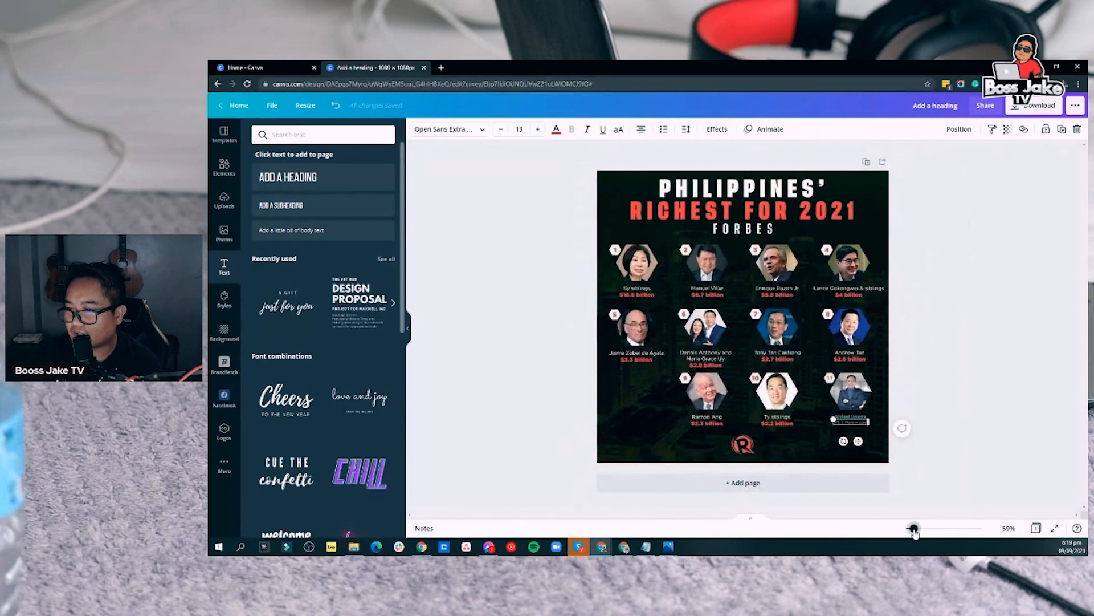
left_click(963, 419)
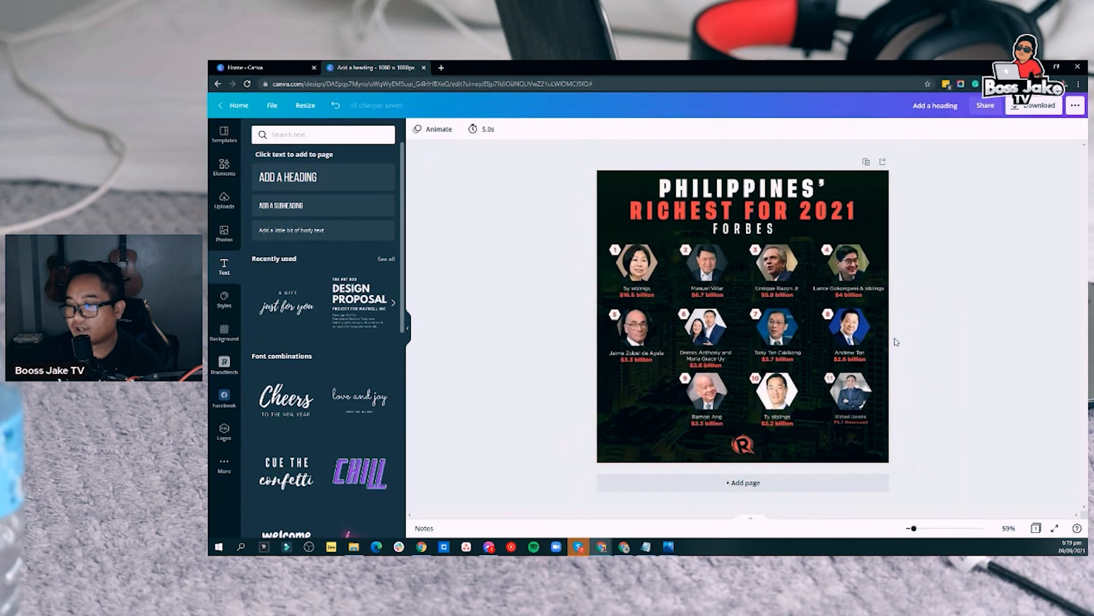